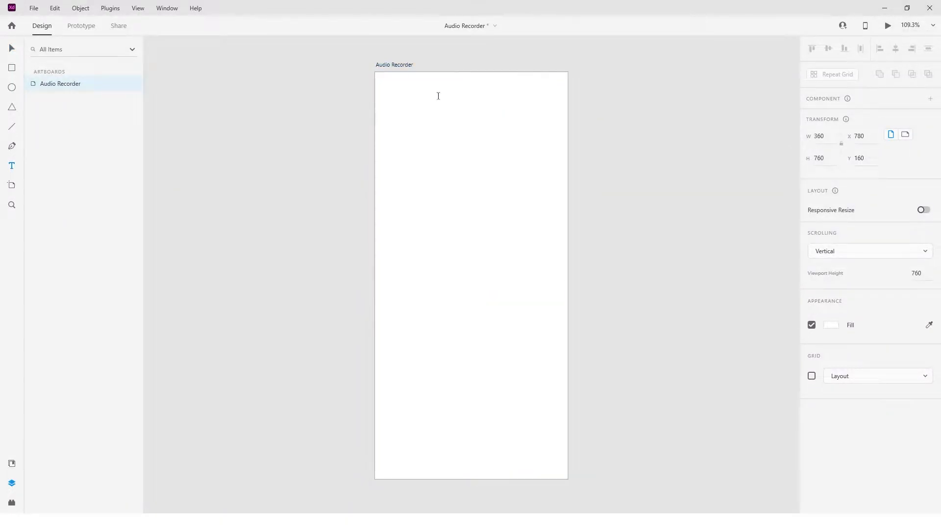
Add the title text "Audio Recorder" near the top of the artboard and give it a near-black fill.
click(392, 90)
text(Audio Recorder)
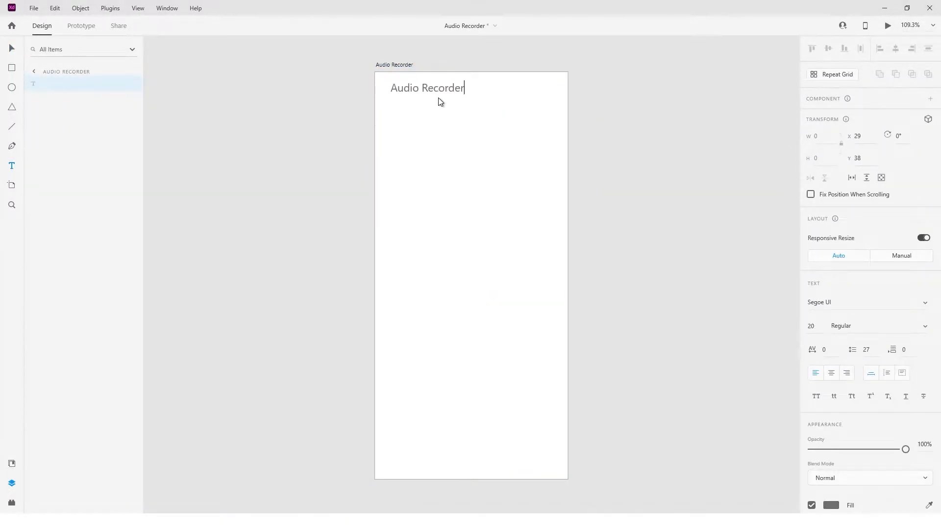
click(836, 506)
click(735, 475)
text(12)
key(Return)
click(633, 343)
Save the title's near-black fill colour as a swatch, apply it to the title, and move the title to about X 16, Y 27.
double_click(432, 92)
key(Escape)
click(831, 505)
click(691, 499)
drag(685, 451, 679, 363)
click(691, 500)
click(724, 498)
click(613, 343)
drag(438, 89, 432, 96)
click(544, 117)
Search the Icons 4 Design plugin for "more" and insert the Material more-horiz icon.
click(10, 502)
click(73, 98)
text(option)
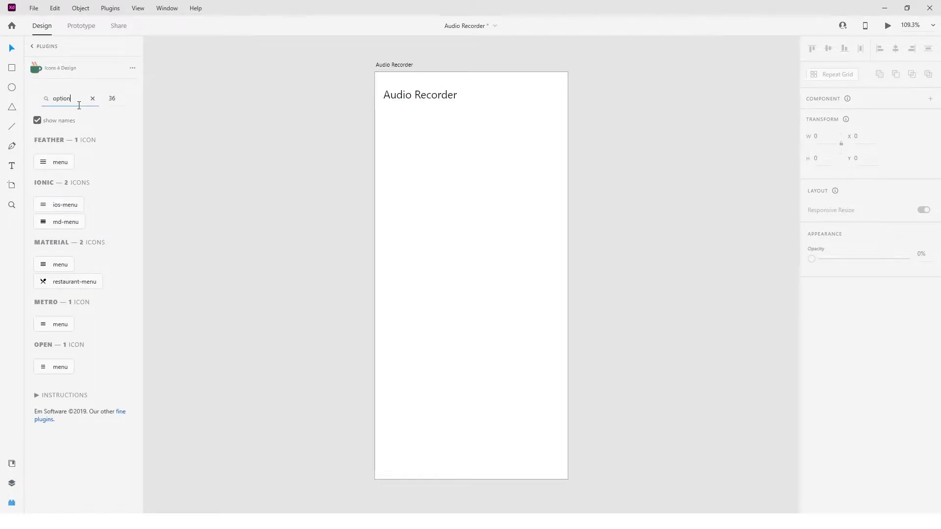
double_click(82, 98)
key(BackSpace)
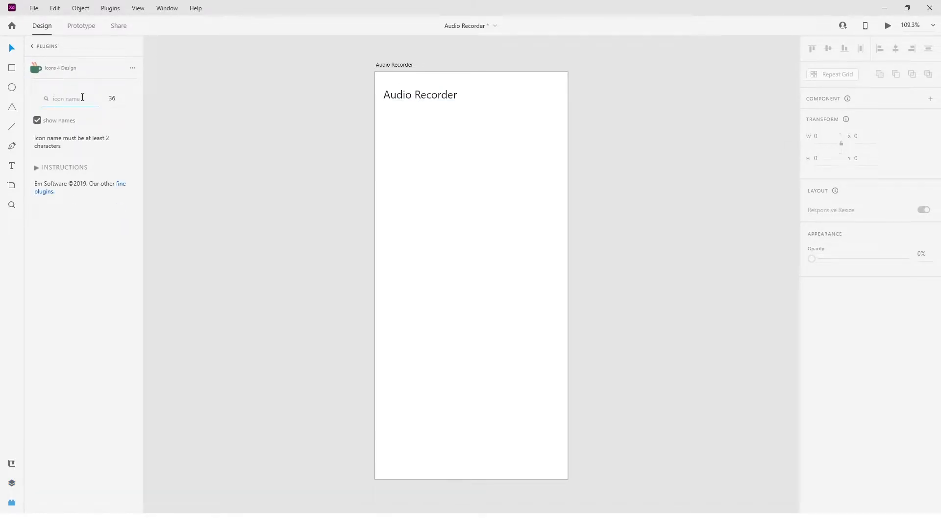
text(more)
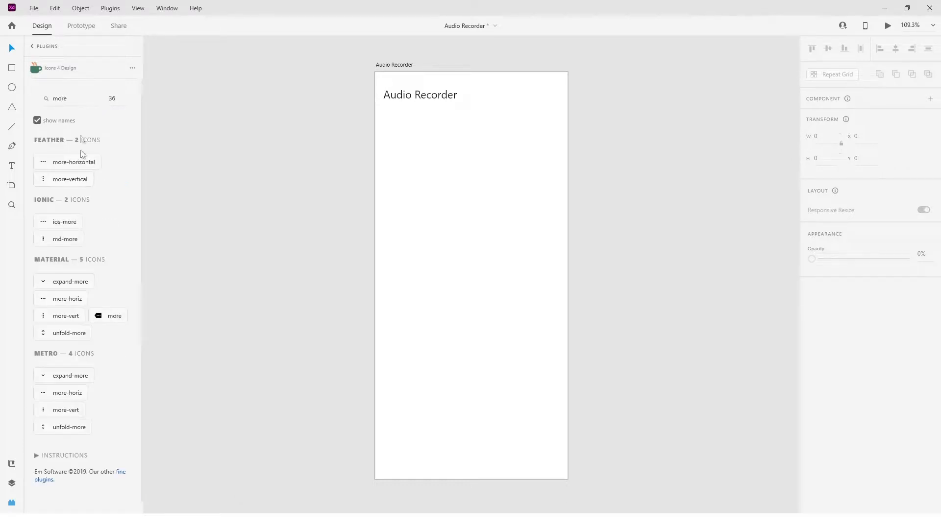
click(68, 297)
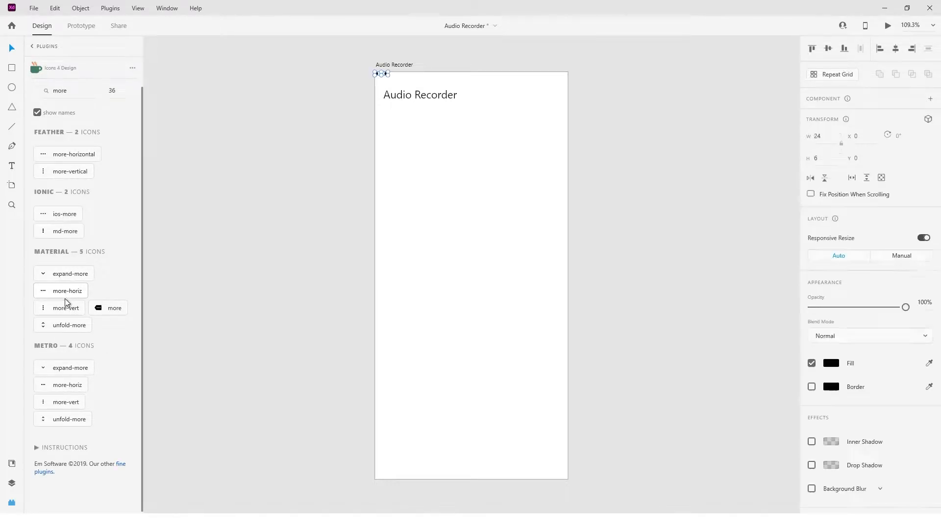
Place the three-dot icon near the artboard's right edge and centre it vertically with the title.
scroll(385, 77, up, 5)
drag(391, 66, 677, 128)
shift+click(510, 136)
click(828, 52)
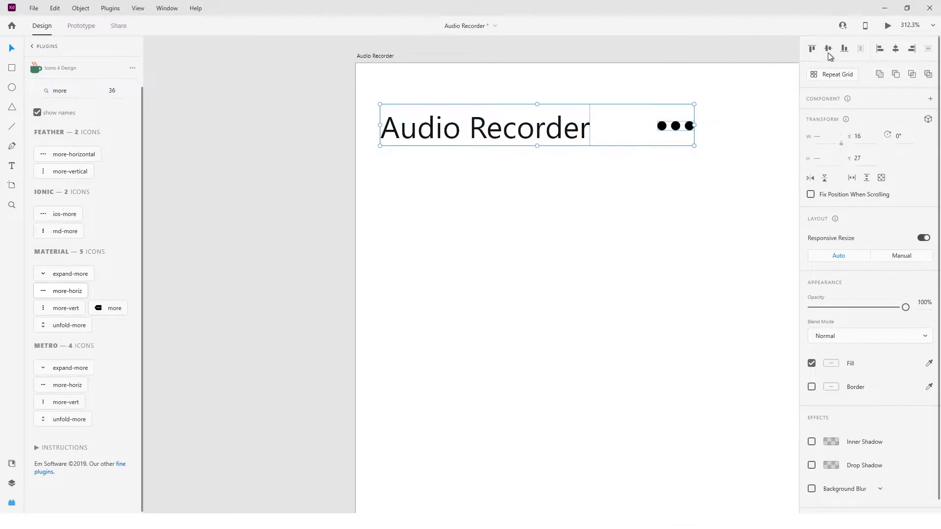
click(587, 180)
Resize the three-dot icon proportionally to a width of 25.
scroll(586, 180, down, 3)
scroll(587, 183, up, 5)
click(396, 110)
drag(396, 111, 686, 111)
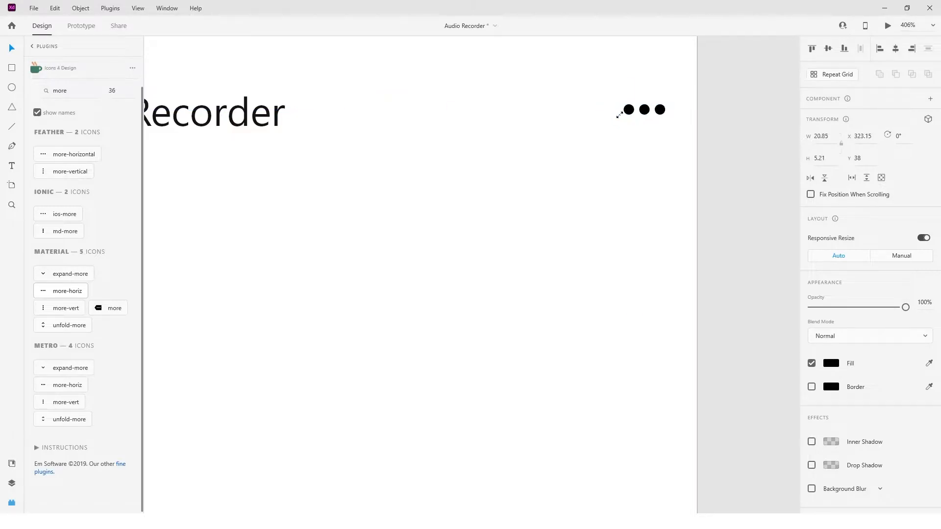
text(6)
key(Return)
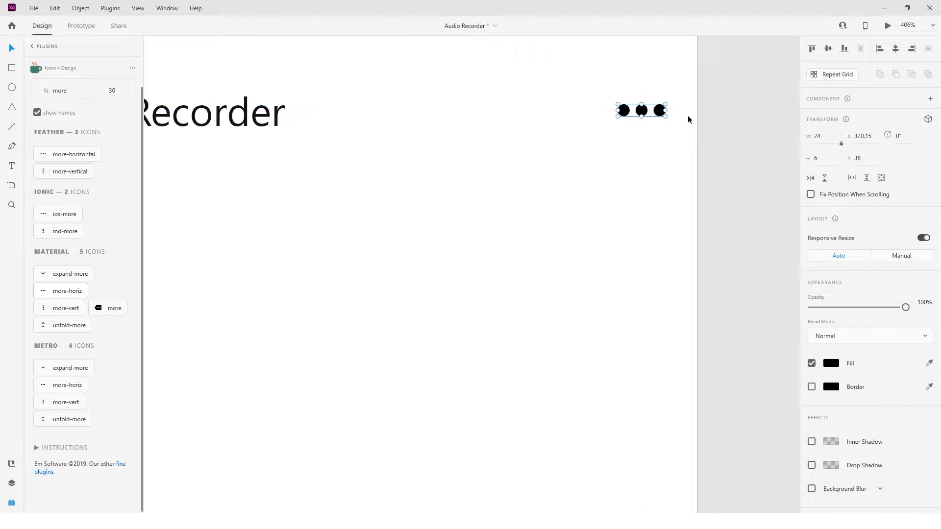
click(821, 137)
text(25)
key(Return)
key(Left)
key(Left)
key(alt)
key(Left)
drag(659, 114, 655, 113)
key(ctrl+z)
key(ctrl+z)
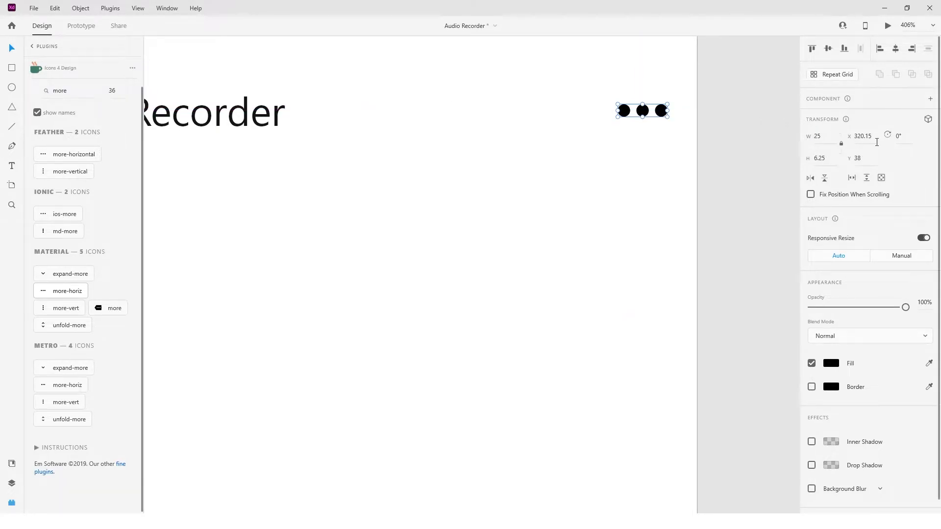
Move the three-dot icon horizontally to X 319.
click(877, 142)
key(Return)
key(alt)
key(Left)
scroll(434, 226, down, 3)
click(340, 245)
key(ctrl+0)
Scale the three-dot icon down slightly and adjust its position level with the title.
click(554, 95)
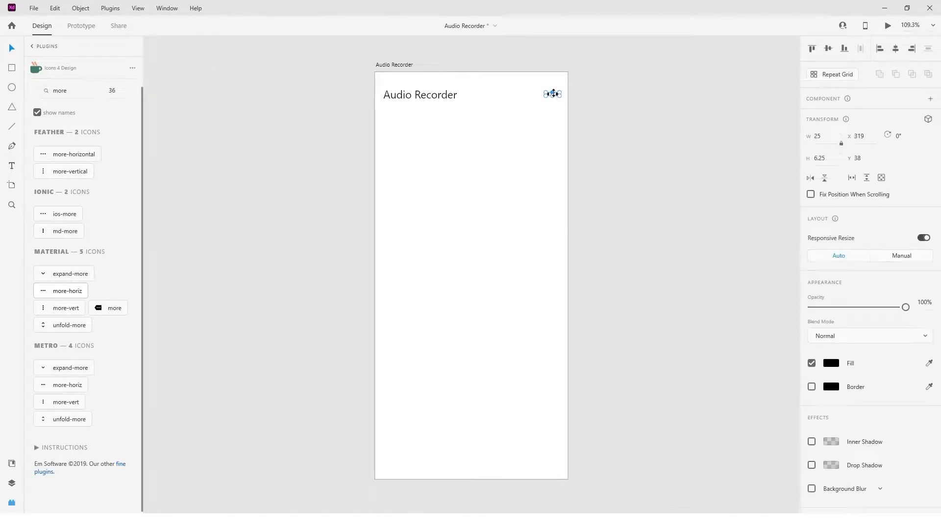
scroll(551, 96, up, 5)
click(831, 363)
drag(564, 99, 579, 101)
key(Left)
scroll(600, 98, down, 2)
shift+click(267, 101)
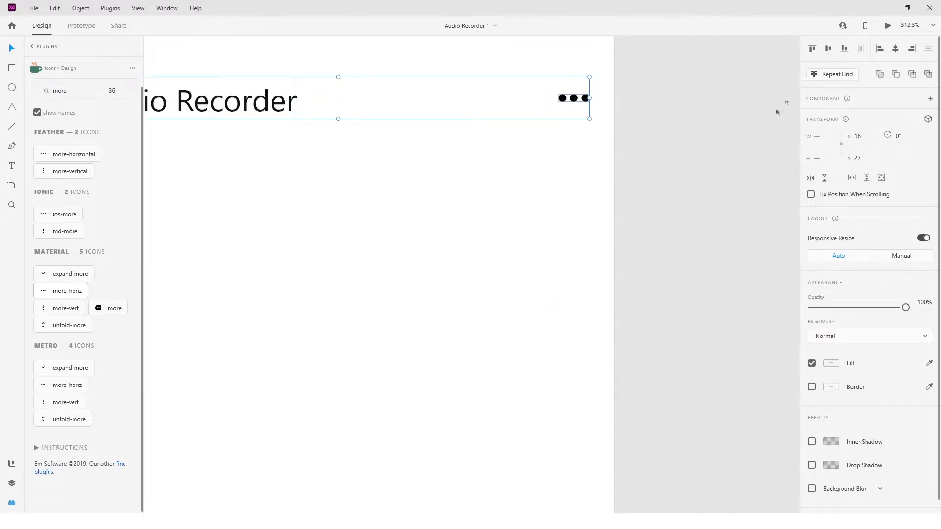
click(671, 173)
scroll(487, 234, down, 3)
key(ctrl+0)
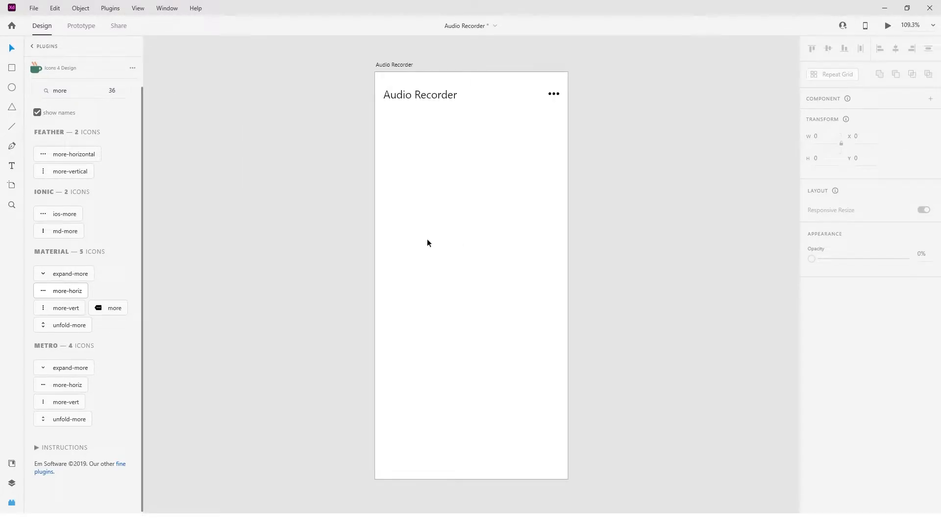
Nudge the three-dot icon to the right and centre it vertically with the title.
click(554, 94)
click(822, 132)
key(Escape)
key(Right)
key(Right)
key(Right)
key(Right)
key(ctrl+a)
click(828, 49)
click(669, 111)
Move the title to X 24 and shift the three-dot icon inward for a matching side margin.
drag(407, 118, 455, 93)
key(Right)
key(Right)
key(Right)
key(Right)
key(Right)
key(Right)
key(Right)
key(Right)
drag(567, 84, 549, 103)
click(489, 156)
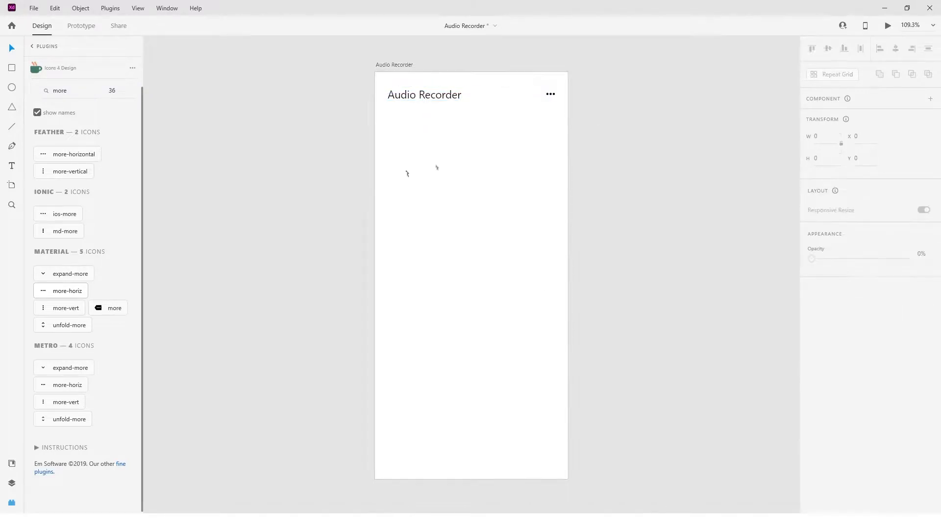
Draw a 15 × 15 checkbox square below the title at about X 24, Y 78.
click(11, 484)
key(r)
drag(388, 114, 395, 120)
scroll(397, 122, up, 5)
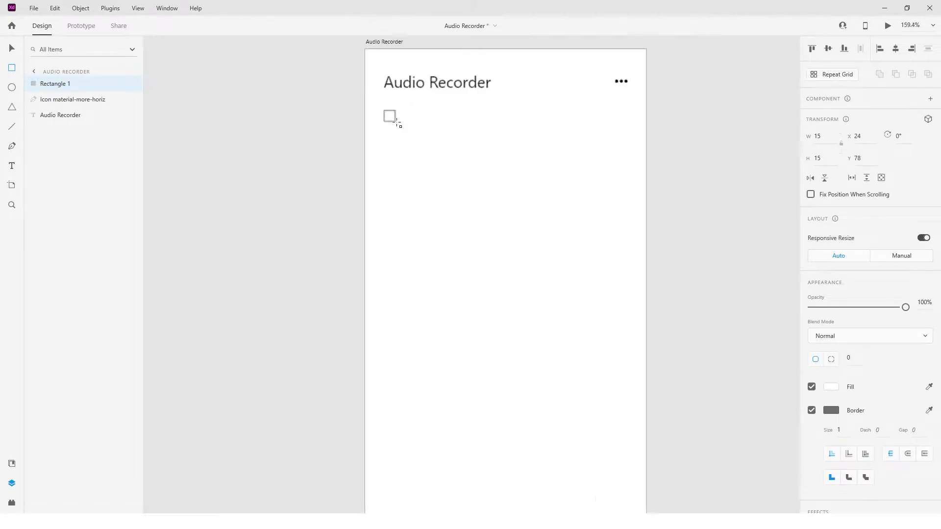
scroll(397, 123, right, 3)
Remove the checkbox square's fill and set its border to the saved near-black swatch.
key(v)
click(811, 387)
click(831, 411)
click(724, 469)
click(564, 381)
click(260, 171)
Add the text label "Cancel Noise" beside the checkbox square.
key(t)
click(305, 169)
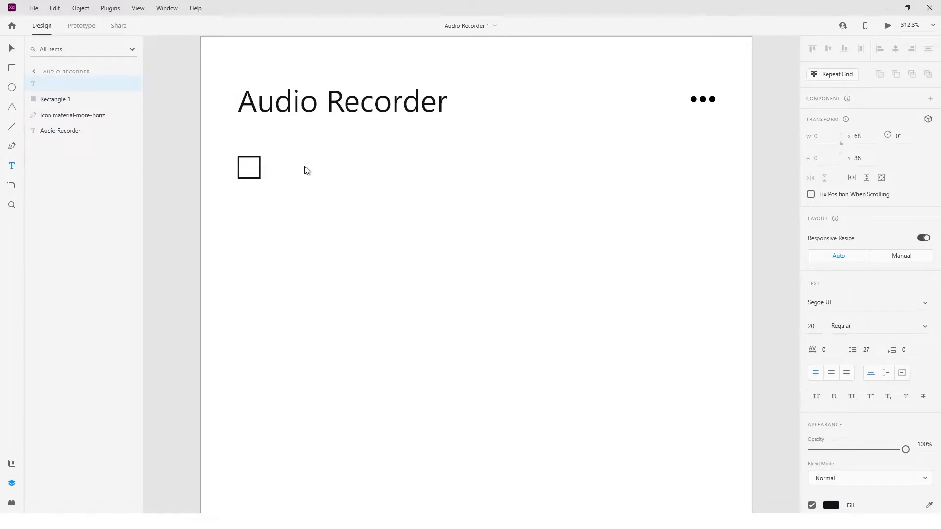
text(cncel Nise)
key(Left)
text(a)
key(Left)
key(BackSpace)
text(C)
key(Right)
key(Right)
key(Right)
key(Right)
key(Right)
key(Right)
key(Right)
text(o)
Set the "Cancel Noise" label's font size to 14.
click(12, 48)
click(813, 326)
key(Down)
key(Down)
key(Down)
key(Down)
key(Down)
key(Down)
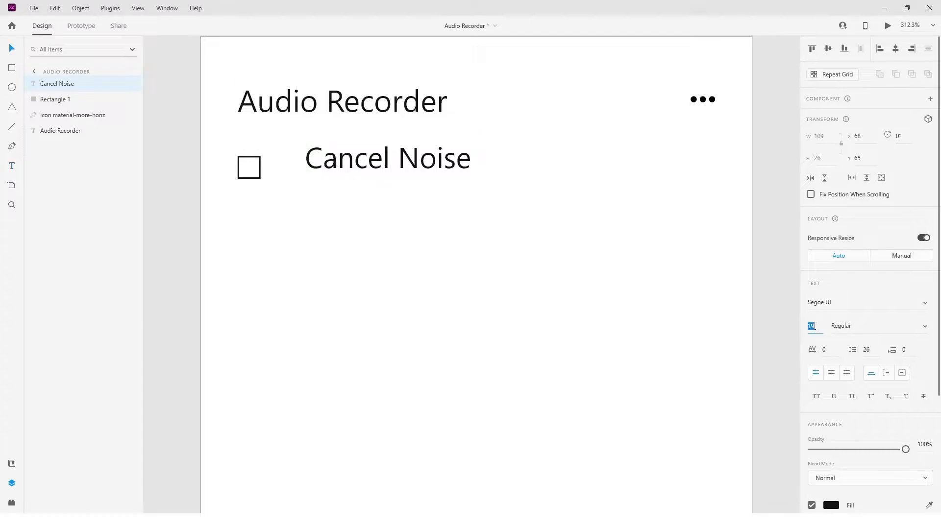
Move the "Cancel Noise" label next to the checkbox and centre the two vertically with each other.
click(385, 169)
drag(384, 169, 365, 174)
shift+click(253, 169)
click(828, 49)
click(581, 168)
Set the font of both the title and the "Cancel Noise" label to Quicksand.
click(426, 83)
click(889, 303)
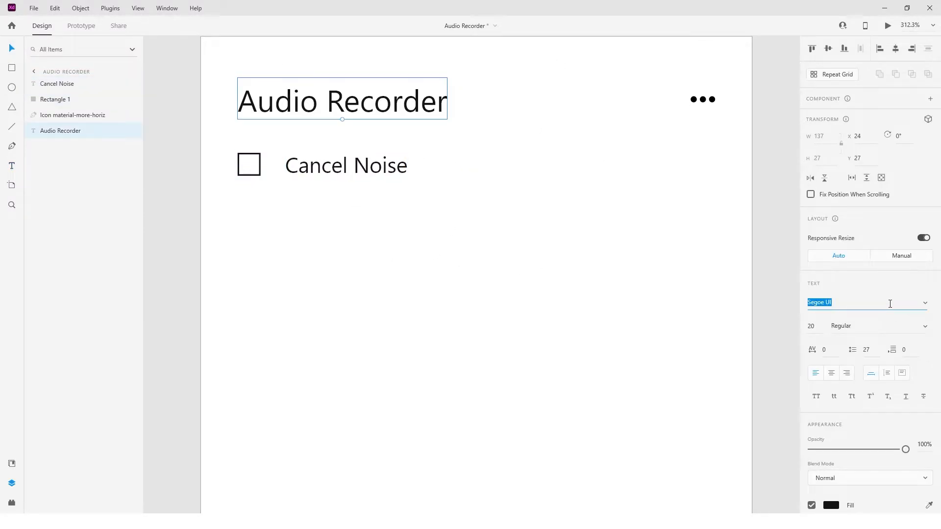
click(858, 219)
click(859, 307)
text(Quicksand)
key(Return)
click(391, 169)
text(Quicksand)
key(Return)
Set the "Cancel Noise" label's font style to Regular.
click(927, 328)
click(884, 363)
click(924, 327)
click(884, 289)
Move the "Cancel Noise" label closer to the checkbox, to X 47.
drag(227, 142, 355, 219)
click(266, 178)
key(ctrl+0)
click(355, 219)
click(413, 117)
key(shift+Left)
key(Right)
key(Right)
Group the checkbox with its label and repeat the group downward to make three rows, with the copies at Y 104 and Y 132.
click(389, 131)
drag(389, 131, 502, 109)
key(ctrl+g)
click(832, 74)
drag(419, 123, 422, 143)
Change the second row's label to "Wind Resistance" and the third row's label to "Add White Noise".
scroll(416, 149, up, 5)
double_click(430, 120)
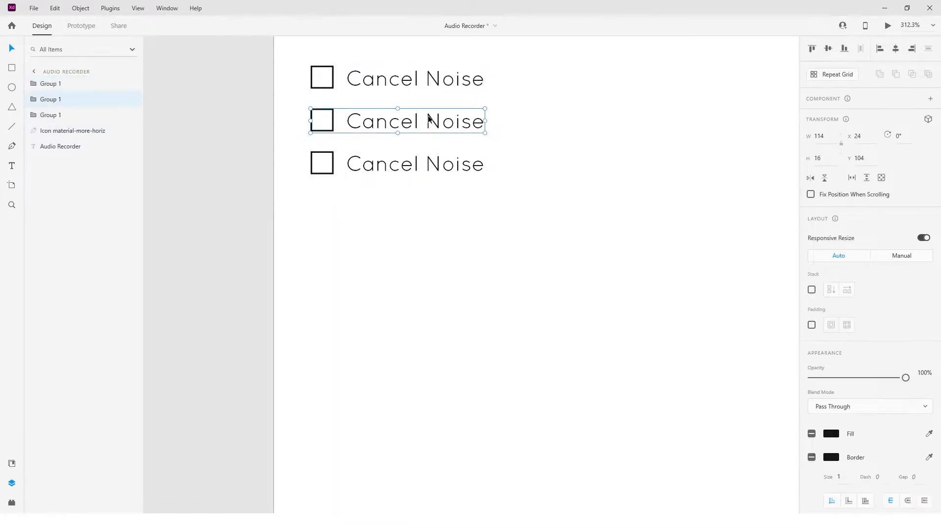
double_click(428, 122)
text(Win)
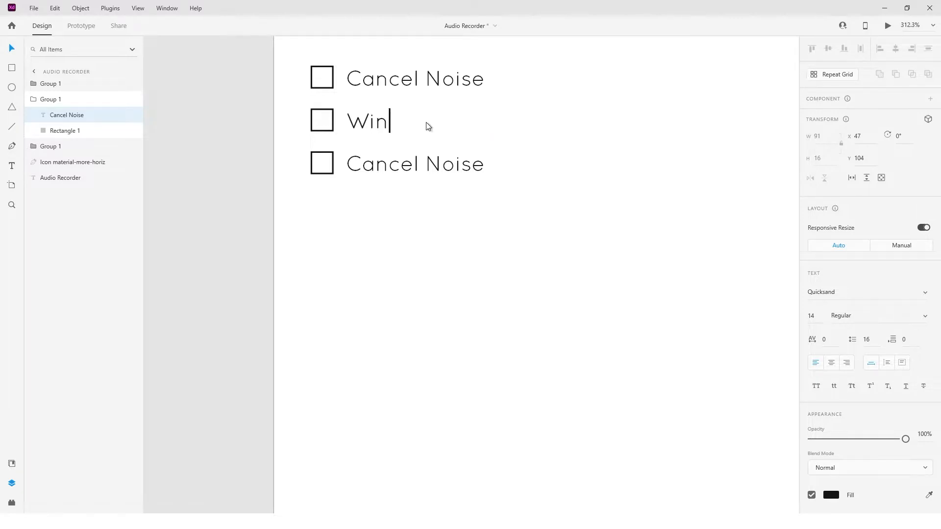
double_click(445, 166)
text(Add Whit)
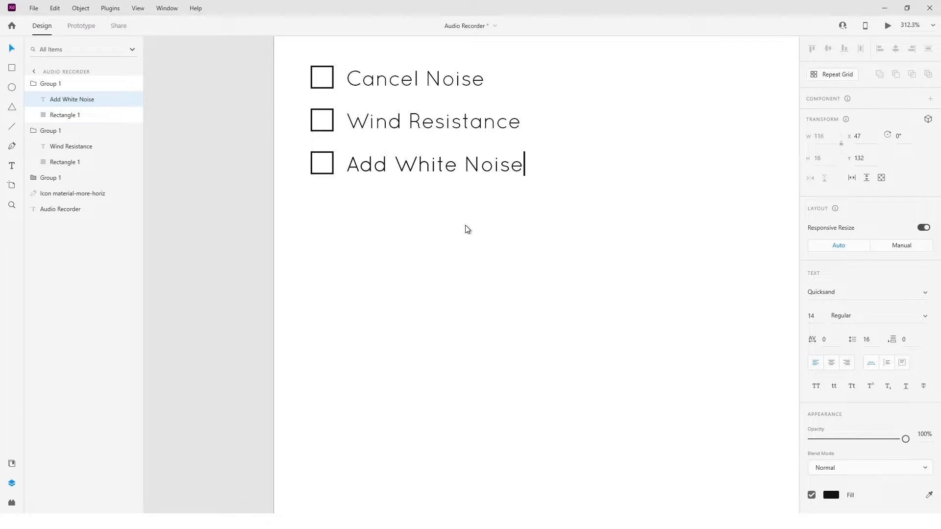
scroll(465, 225, down, 2)
click(465, 225)
Draw a small 11 × 5 rectangle below the checkbox list and position it at X 24, Y 188.
scroll(465, 225, up, 2)
scroll(465, 225, down, 1)
scroll(464, 225, down, 1)
scroll(464, 226, down, 2)
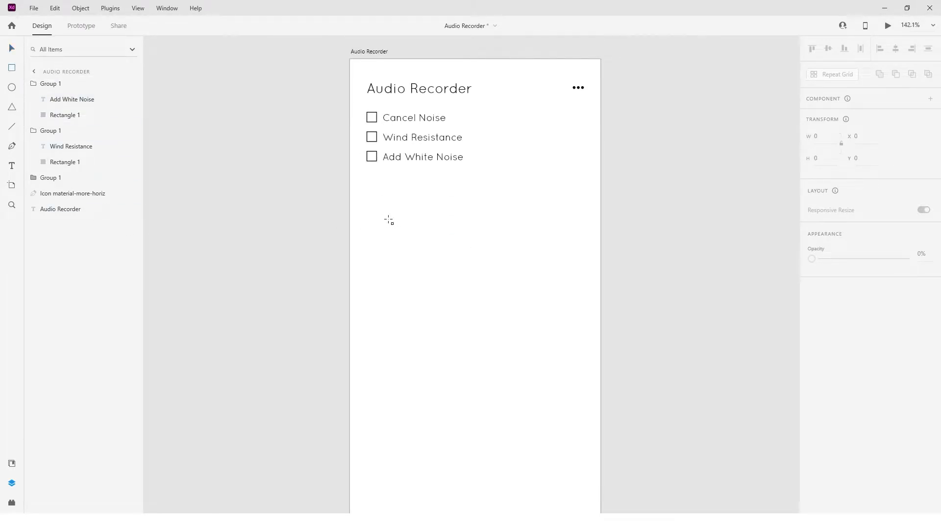
drag(367, 196, 374, 203)
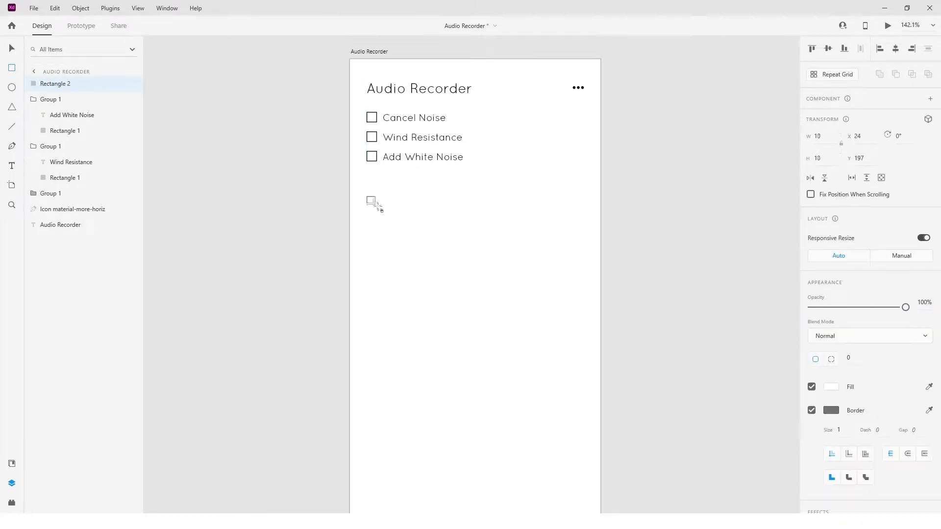
scroll(374, 199, up, 6)
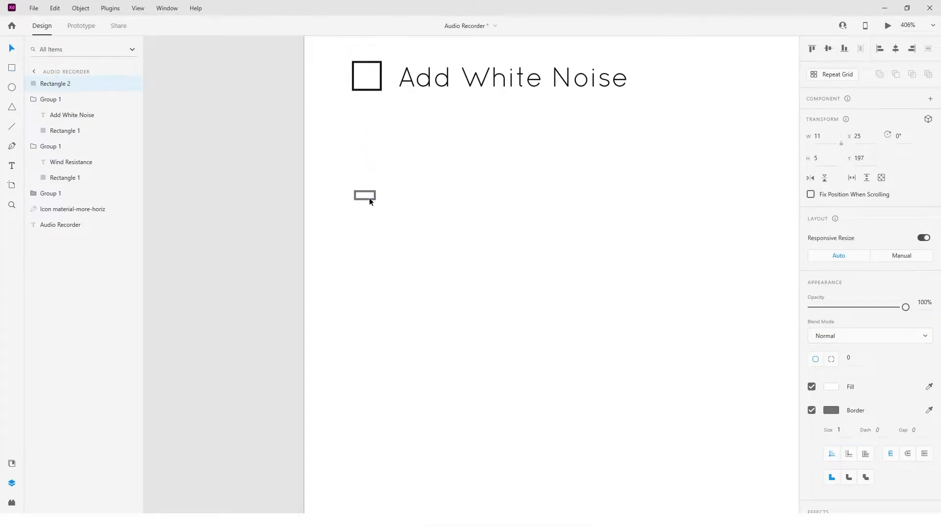
click(367, 197)
drag(368, 258, 368, 189)
Turn the small rectangle into a vertical Repeat Grid about 167 high, with only a very small gap between the copies.
key(ctrl+r)
scroll(317, 233, down, 1)
drag(362, 144, 371, 507)
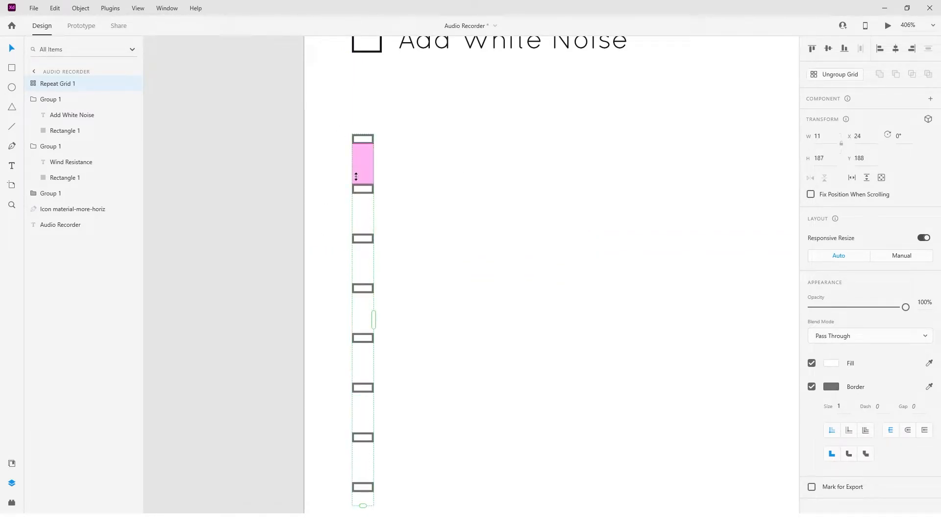
drag(356, 177, 376, 126)
drag(365, 242, 365, 466)
key(ctrl+0)
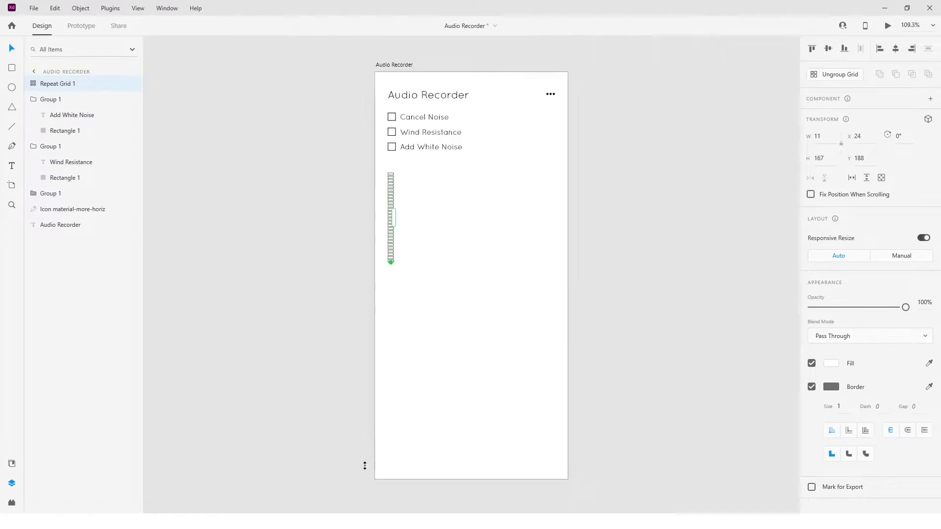
scroll(390, 283, up, 5)
drag(391, 283, 443, 294)
scroll(443, 294, down, 3)
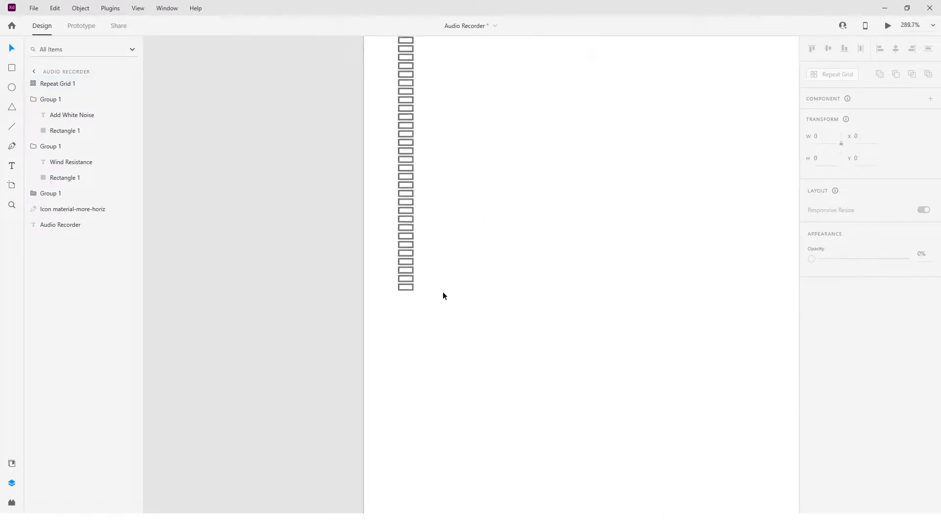
Give the rectangles in the Repeat Grid a black border and keep their white fill.
click(812, 386)
click(830, 363)
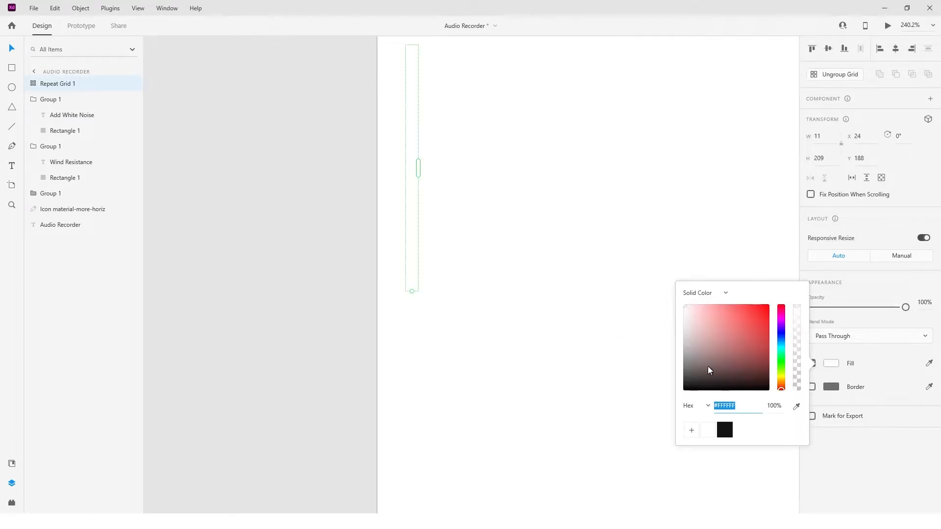
click(834, 387)
click(725, 445)
click(833, 392)
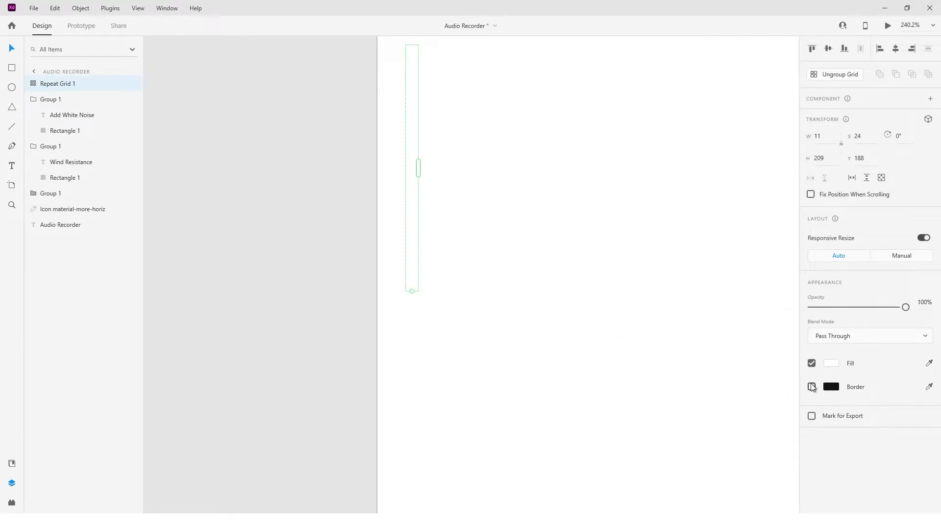
click(812, 387)
scroll(774, 345, up, 1)
click(831, 387)
click(724, 445)
click(608, 408)
Ungroup the Repeat Grid and fill the topmost rectangle with pure red.
click(411, 67)
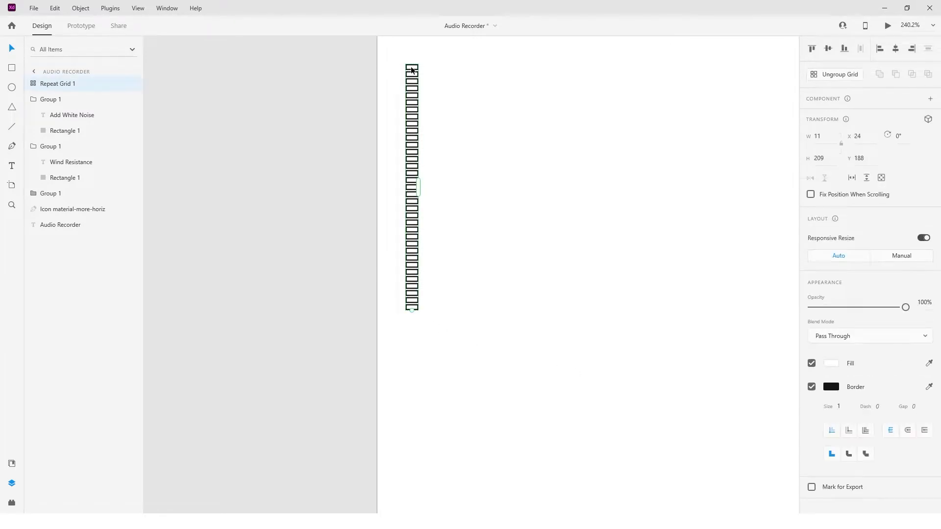
double_click(412, 68)
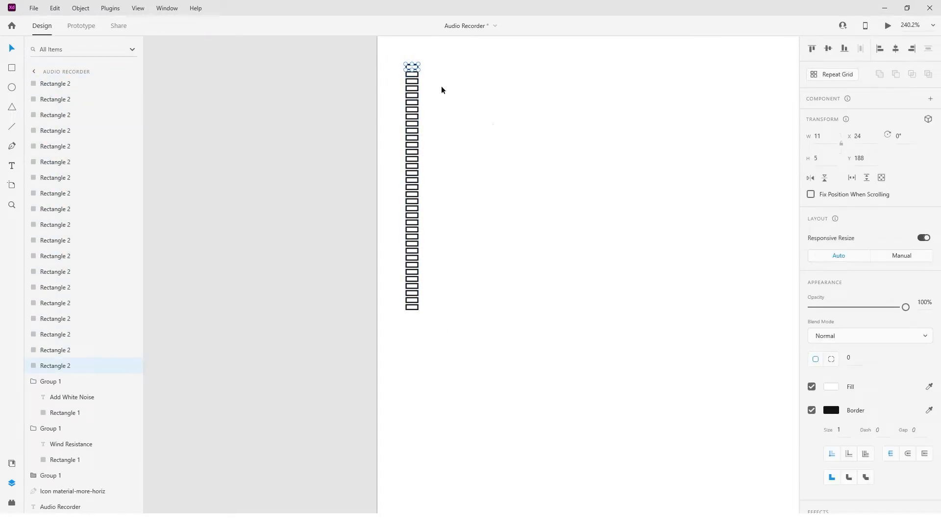
click(831, 386)
click(769, 330)
click(817, 410)
Fill the five rectangles directly below the red one with bright yellow.
click(411, 75)
click(424, 75)
scroll(424, 75, up, 4)
drag(425, 72, 397, 122)
click(831, 387)
click(781, 398)
click(767, 330)
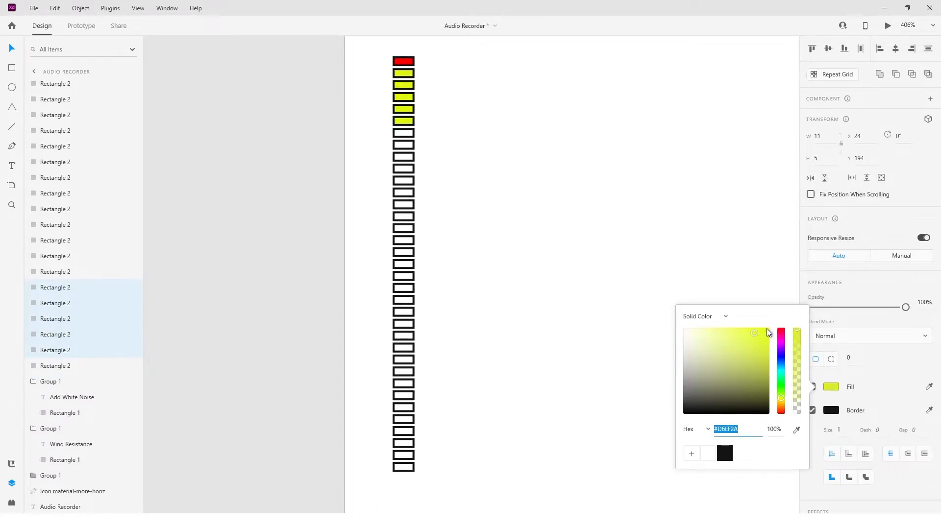
click(829, 399)
Fill all the remaining white rectangles below the yellow ones with bright green.
drag(423, 131, 406, 476)
click(831, 387)
click(780, 384)
click(768, 330)
click(581, 322)
Remove the border from every rectangle in the coloured level bar.
drag(434, 56, 408, 477)
click(812, 411)
click(520, 376)
scroll(460, 399, down, 4)
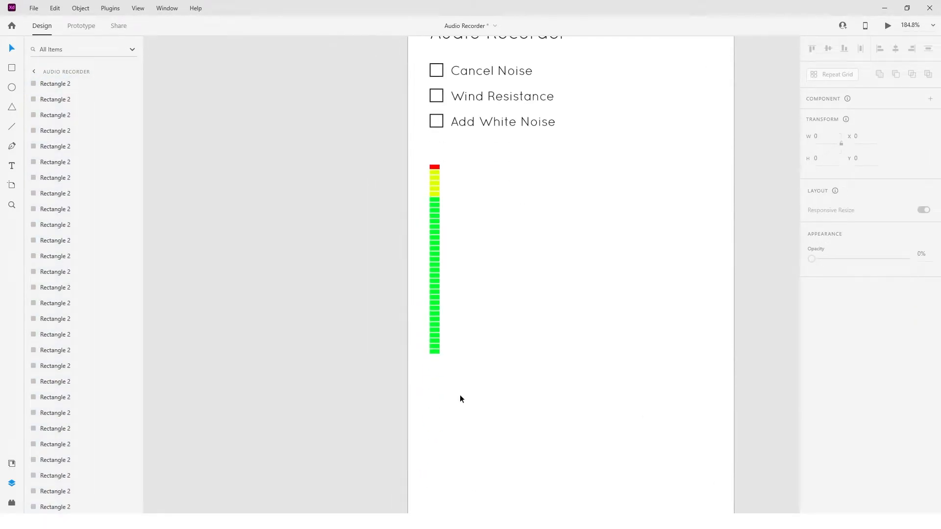
Reduce the opacity of the red rectangle and the upper four yellow rectangles to 25%.
click(434, 167)
drag(909, 307, 852, 308)
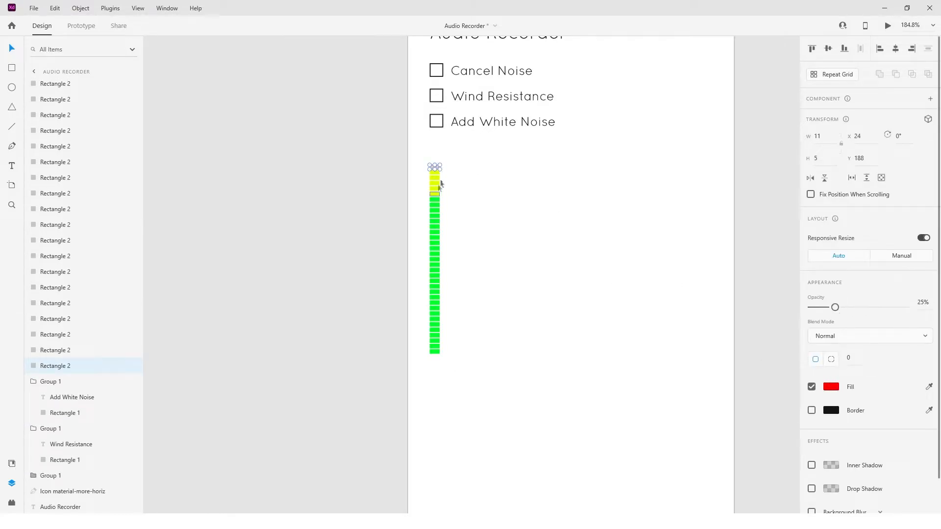
click(431, 176)
click(925, 303)
text(25)
key(Return)
click(475, 199)
Group all the level bar's rectangles under the name "Left" and narrow the group to a width of 7.
drag(454, 156, 416, 388)
key(ctrl+g)
drag(439, 258, 437, 260)
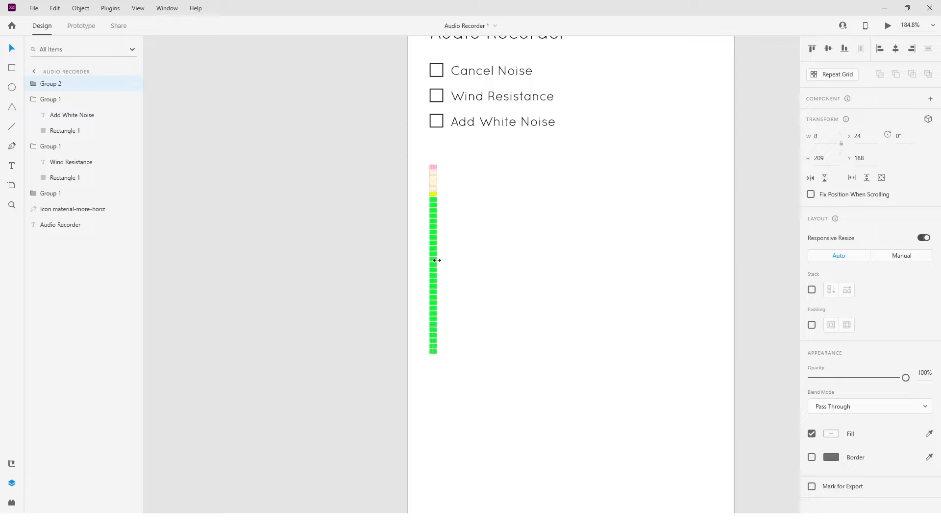
double_click(59, 87)
text(Lef)
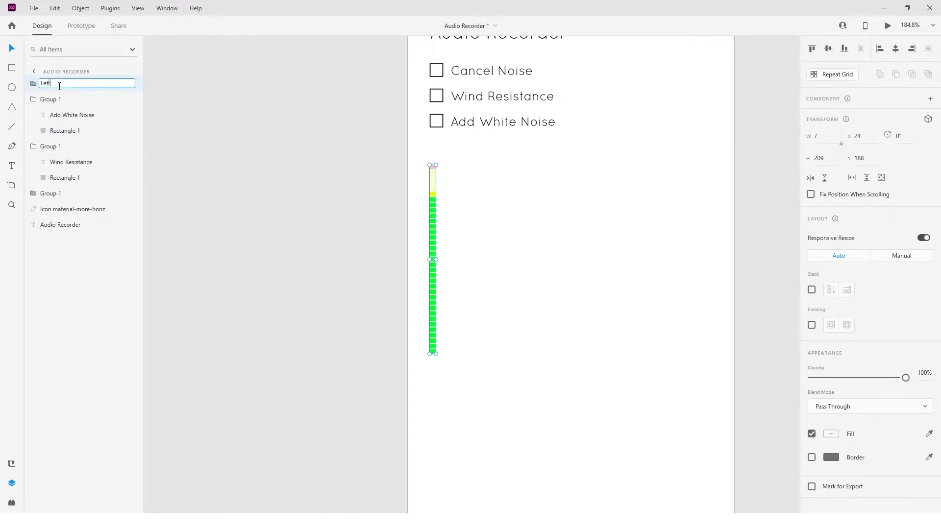
text(t)
key(Return)
Copy the level bar horizontally to the artboard's right margin and name the copy "Right".
drag(431, 318, 710, 322)
double_click(46, 84)
text(Right)
key(Return)
Add a bold size 12 "L" label under the left bar and a matching "R" label under the right bar.
key(t)
click(430, 372)
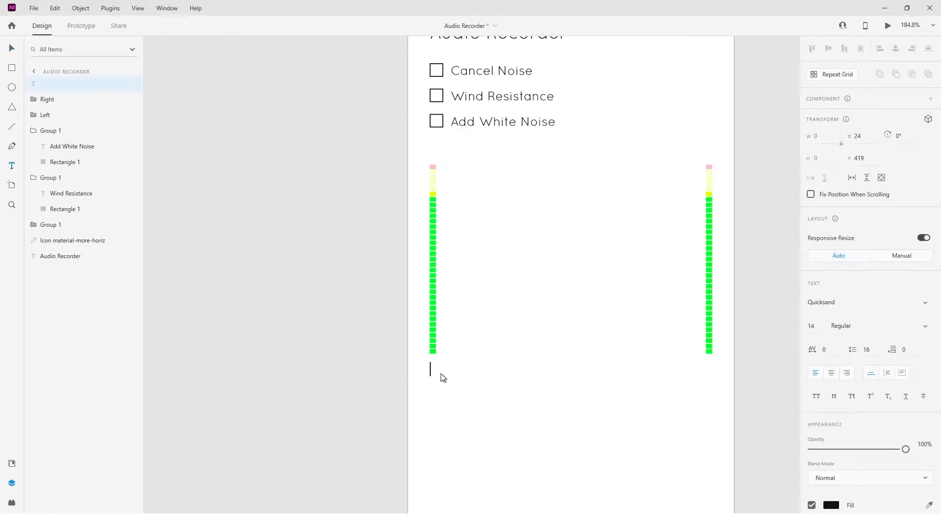
click(842, 326)
click(848, 363)
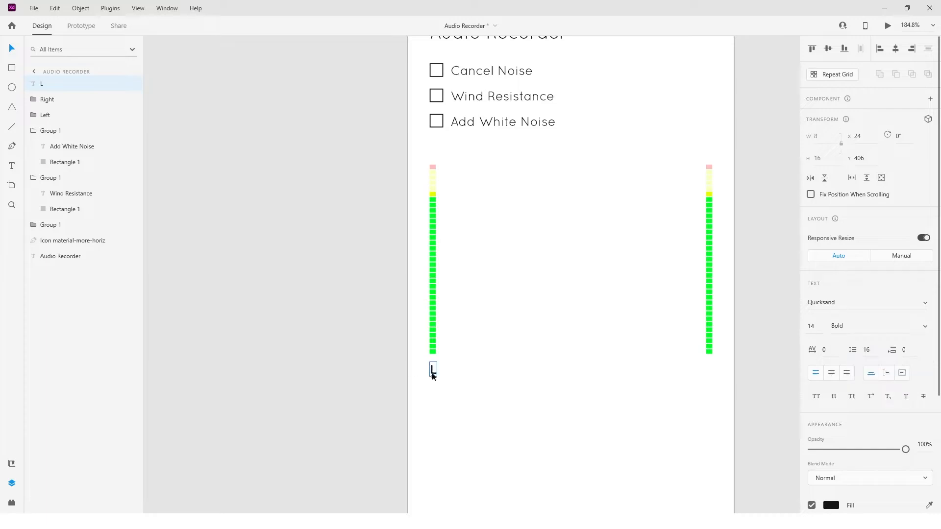
scroll(433, 369, up, 4)
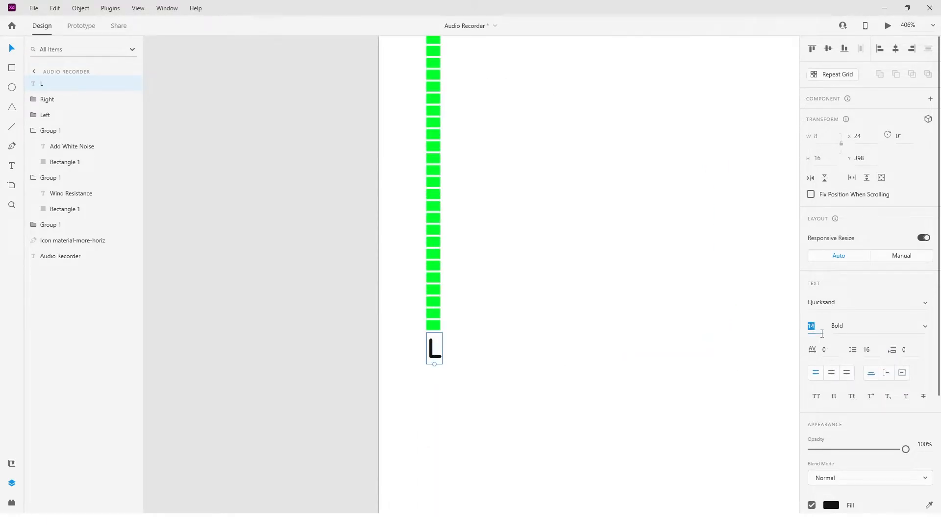
scroll(473, 359, down, 2)
scroll(470, 360, right, 3)
click(53, 114)
click(309, 345)
drag(318, 354, 684, 358)
double_click(677, 360)
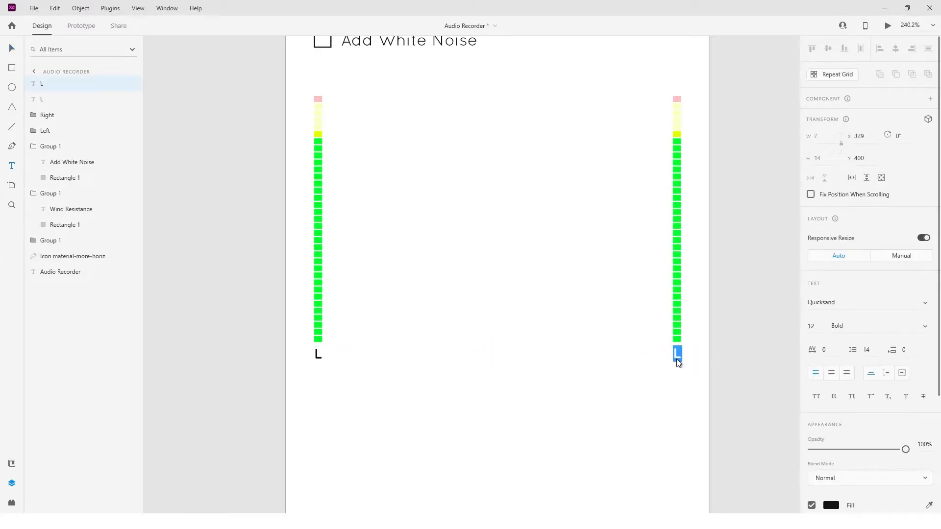
Group each level bar with its letter label and name the two groups "Left" and "Right".
drag(343, 331, 299, 373)
key(ctrl+g)
drag(696, 333, 648, 384)
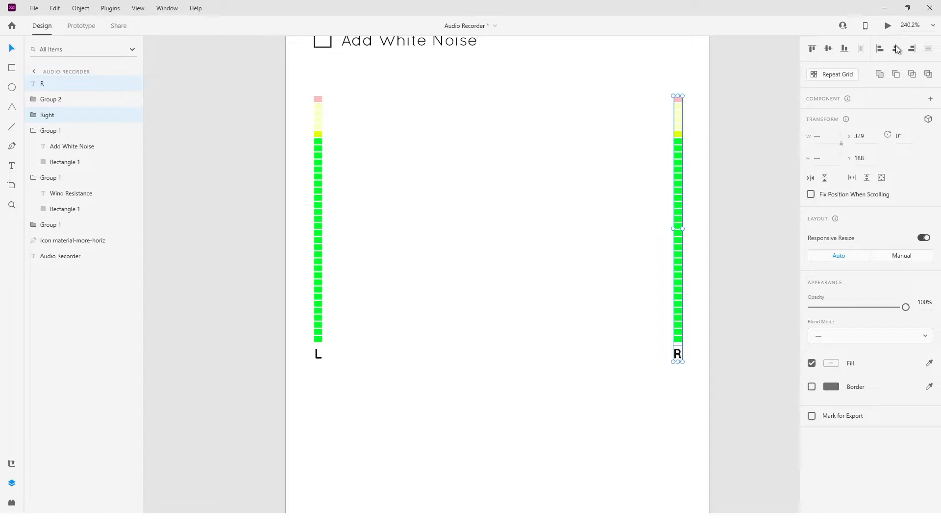
key(ctrl+g)
double_click(54, 84)
text(Right)
key(Return)
double_click(316, 307)
key(ctrl+a)
double_click(37, 102)
text(Left)
key(Return)
Try to centre the right level bar and its "R" label on each other inside their group.
scroll(683, 352, up, 4)
click(666, 361)
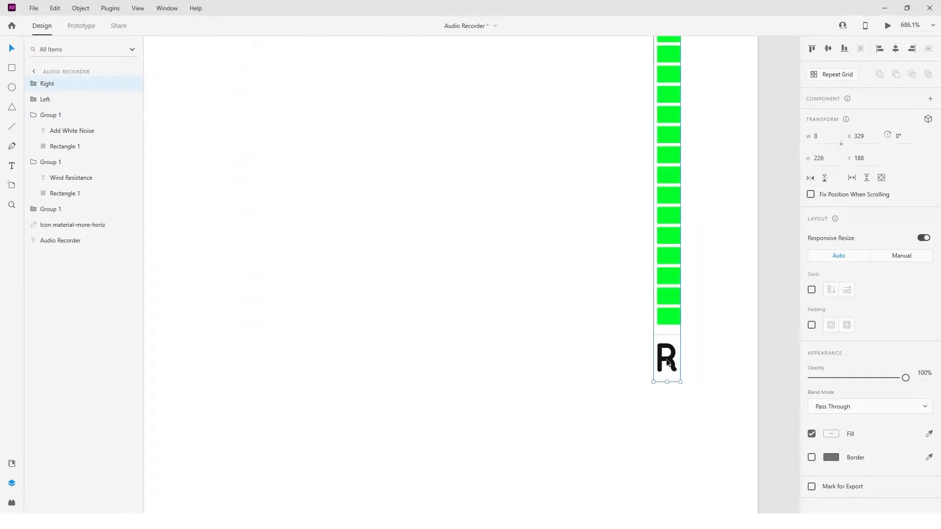
double_click(668, 348)
shift+click(670, 311)
click(879, 49)
click(894, 49)
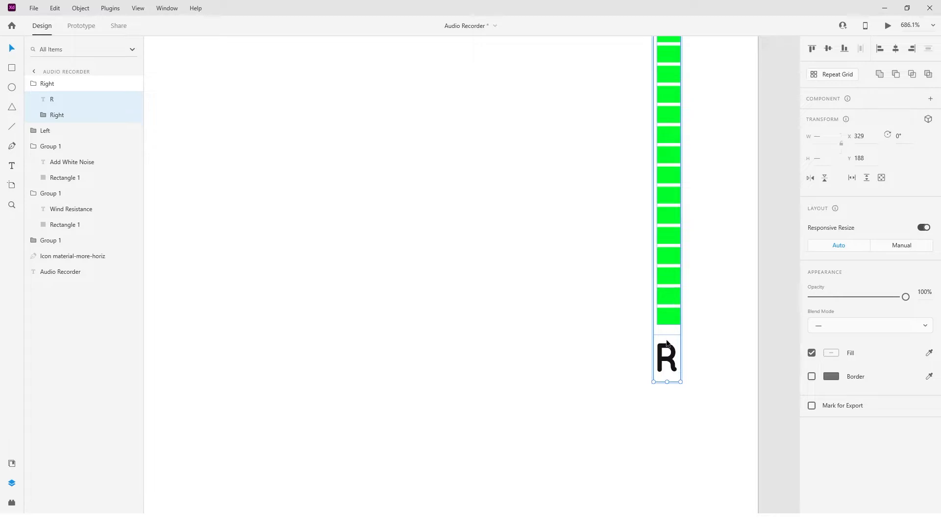
click(679, 320)
key(Left)
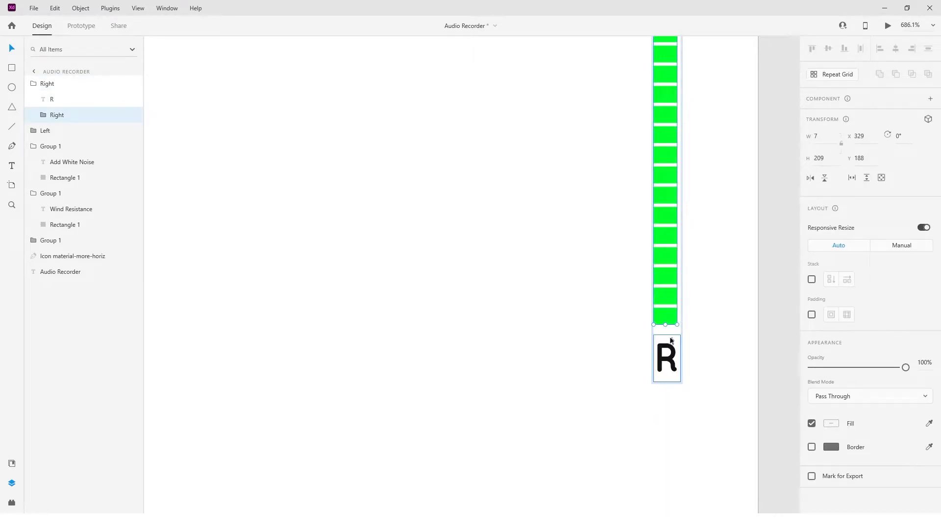
click(670, 352)
key(alt)
key(ctrl+z)
click(714, 344)
Move the "R" label to X 328 beneath the right level bar.
scroll(669, 358, up, 4)
double_click(684, 356)
key(Right)
key(Left)
key(Right)
key(alt)
key(Left)
key(Left)
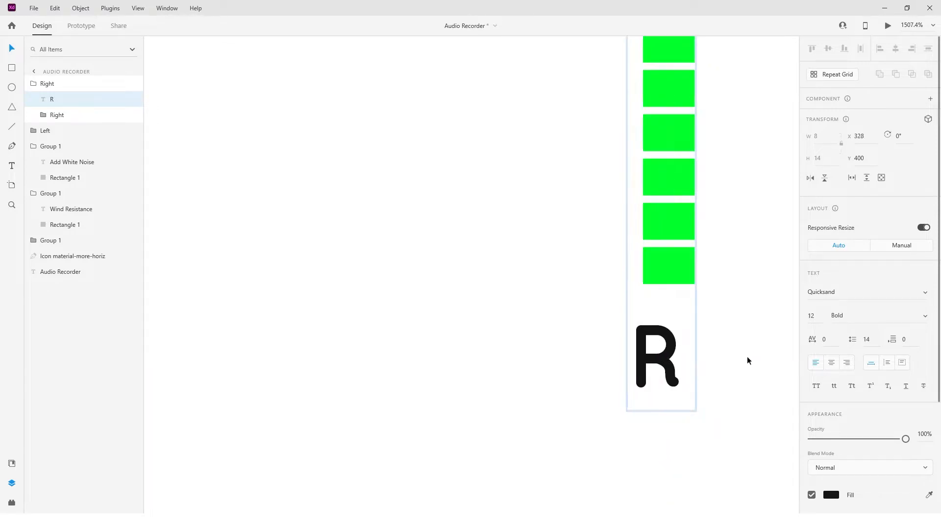
click(681, 268)
scroll(737, 278, down, 6)
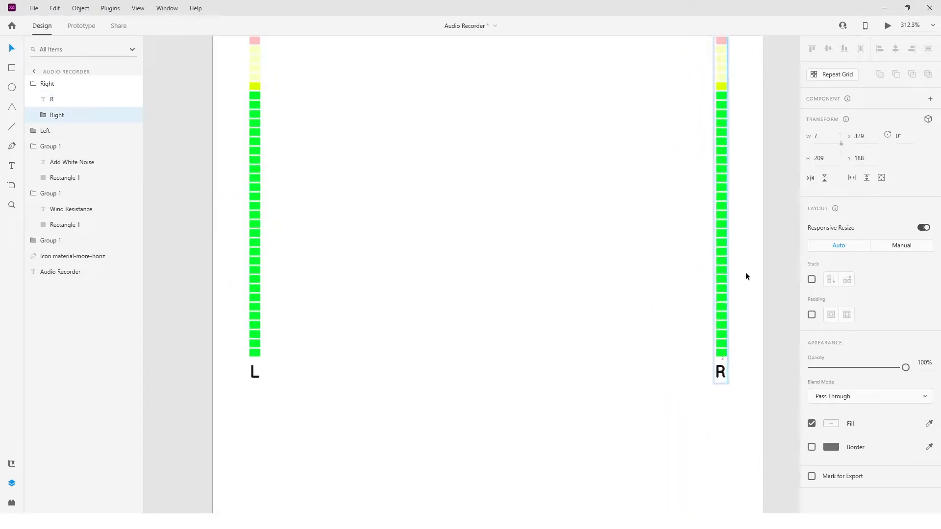
scroll(511, 441, up, 3)
key(Escape)
Draw a 274 × 209 rectangle between the two level bars at X 43, Y 188.
key(r)
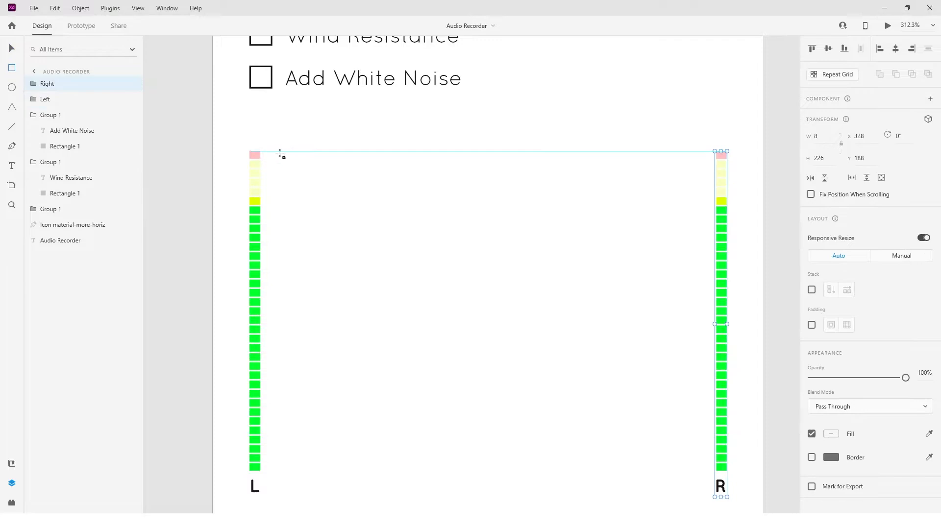
drag(280, 153, 768, 490)
mouse_move(279, 319)
mouse_down()
mouse_move(210, 324)
mouse_move(279, 319)
mouse_up()
scroll(453, 407, down, 3)
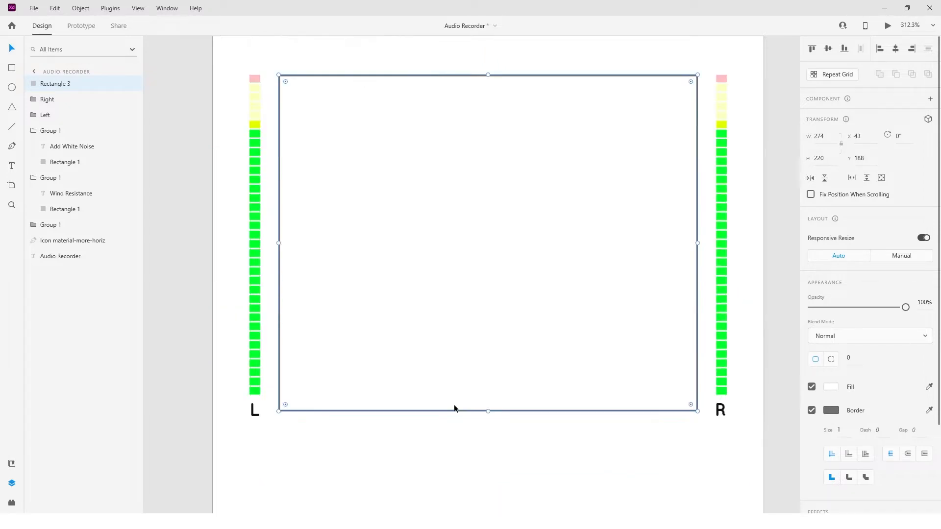
drag(489, 412, 492, 394)
Round the central rectangle's corners to a radius of 6 and remove its border.
drag(286, 81, 283, 83)
click(812, 410)
scroll(884, 411, down, 1)
Add a drop shadow with offset 0, 3 and blur 6 to the central rectangle and make it fainter.
click(811, 450)
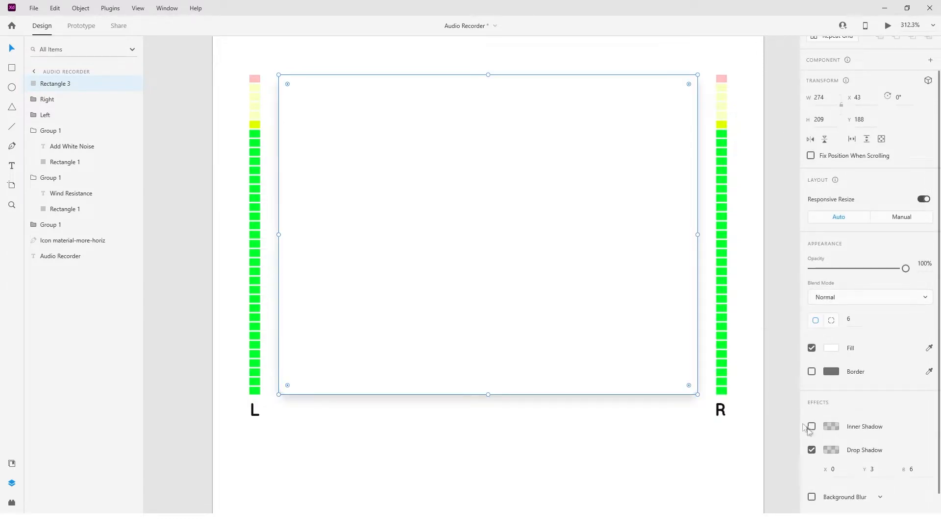
click(831, 449)
drag(796, 446, 797, 455)
click(791, 316)
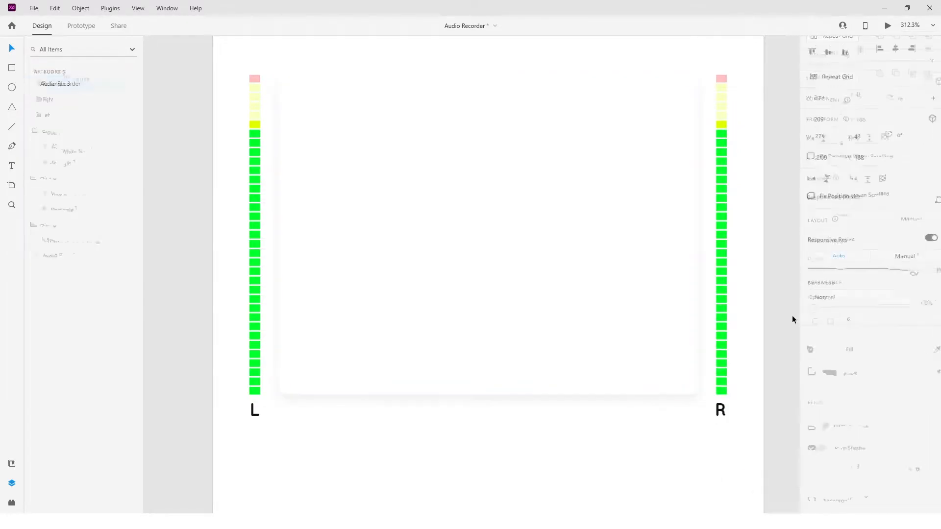
click(451, 188)
Draw a vertical tick 20 high at the panel's top edge and a shorter tick 12 high to its left.
key(l)
drag(337, 76, 339, 126)
click(338, 98)
drag(337, 96, 297, 89)
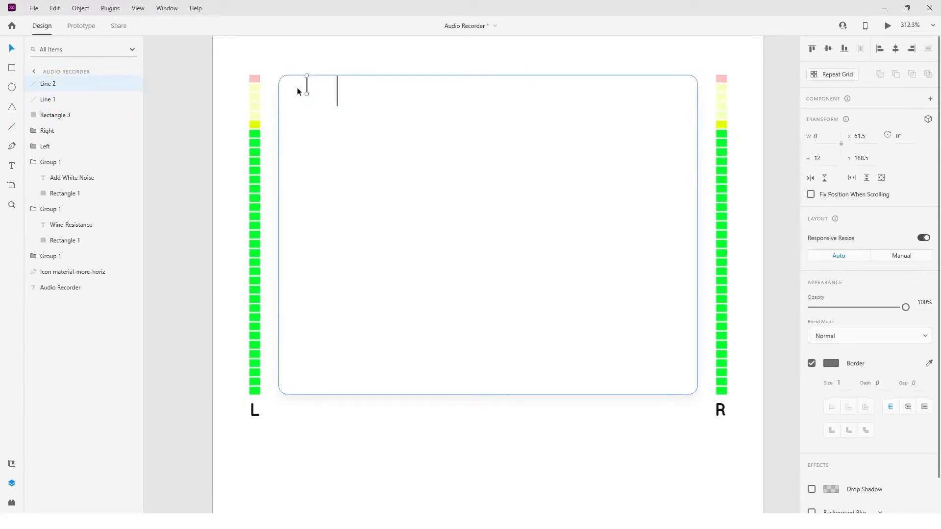
Position the short tick at X 63 and the long tick 20 units to its right.
click(871, 140)
click(337, 90)
click(307, 86)
scroll(306, 84, up, 5)
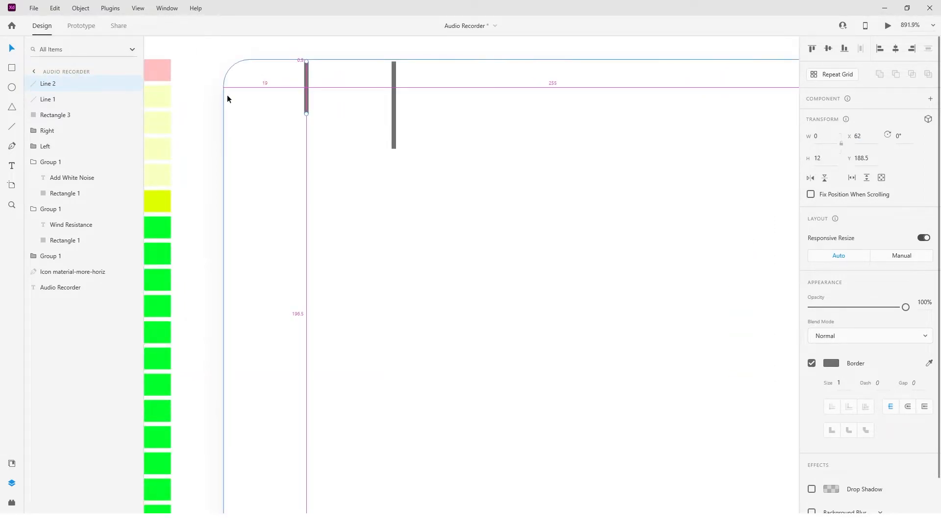
scroll(393, 90, down, 3)
Duplicate the pair of short and long ticks along the top edge, starting the copy at X 103.
shift+click(396, 98)
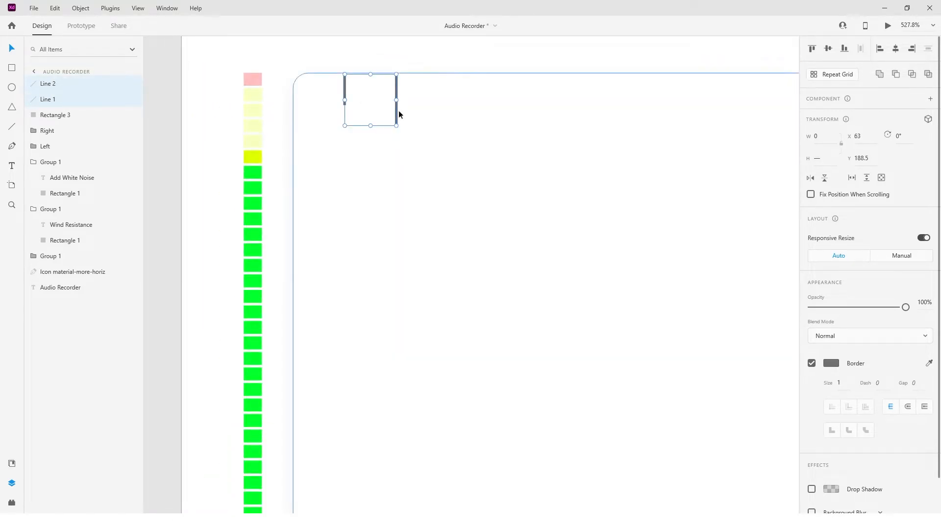
alt+drag(396, 113, 502, 119)
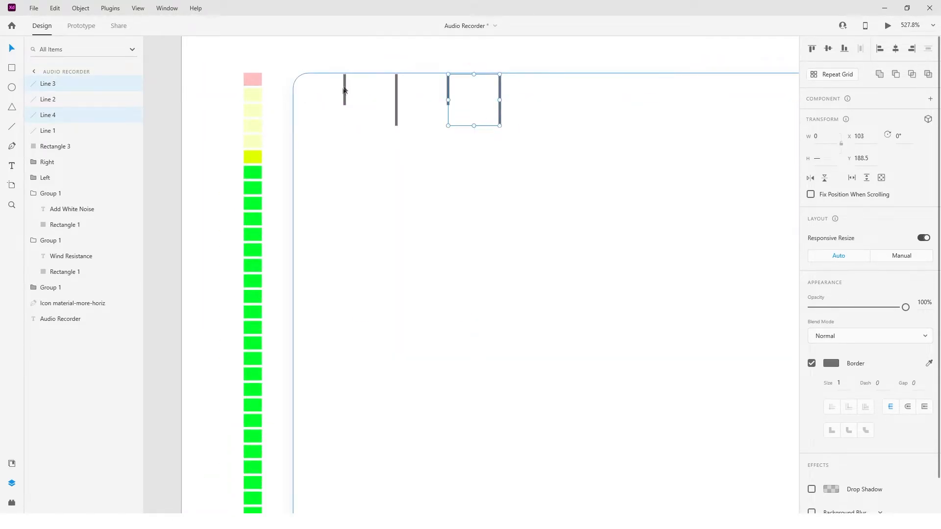
click(380, 103)
Copy the four ticks repeatedly along the panel's top edge at the same spacing to fill its width.
scroll(345, 93, up, 3)
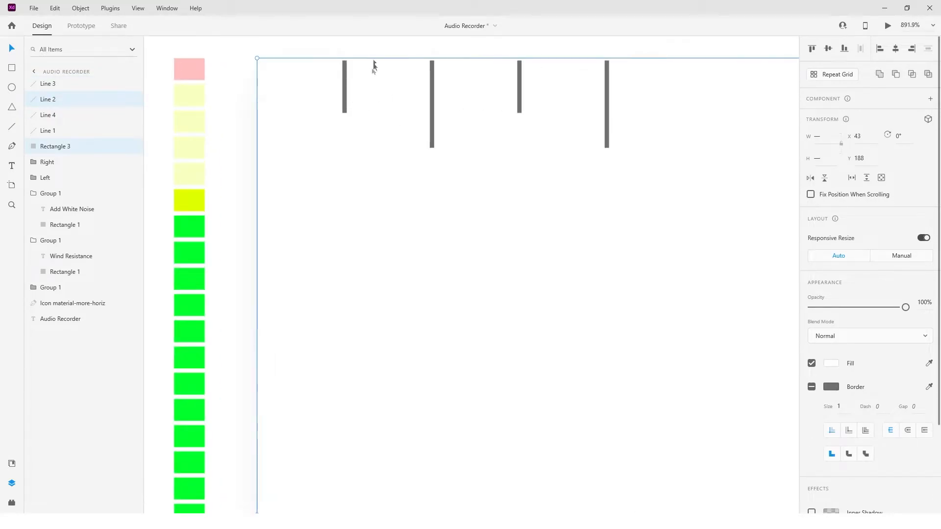
shift+click(370, 88)
shift+click(433, 86)
shift+click(519, 87)
shift+click(606, 91)
scroll(533, 108, down, 1)
scroll(534, 108, down, 1)
scroll(530, 108, right, 4)
alt+drag(272, 113, 688, 120)
scroll(726, 121, right, 4)
alt+drag(498, 121, 708, 123)
Delete the surplus ticks at the end of the row so it finishes with a short tick inside the panel.
click(678, 142)
click(601, 116)
key(Delete)
drag(645, 60, 715, 89)
key(Delete)
scroll(416, 159, down, 1)
scroll(416, 160, left, 4)
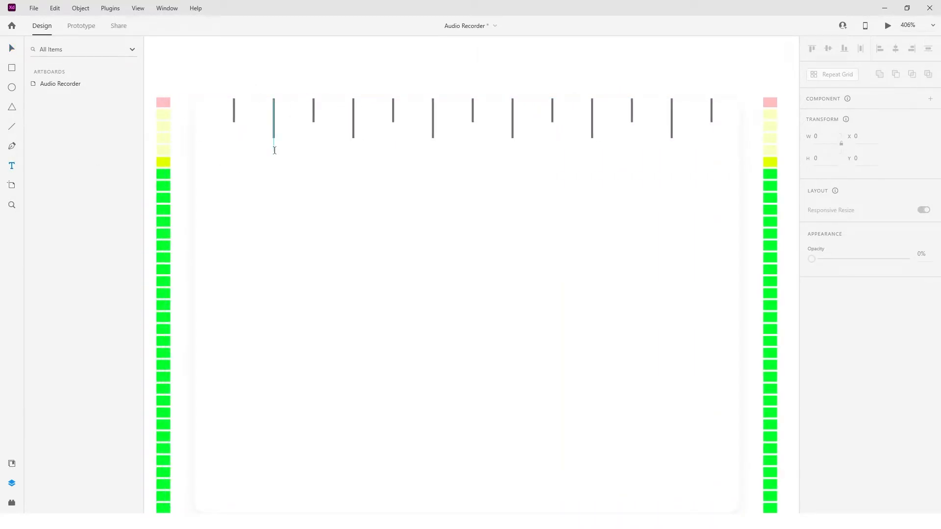
Add a bold size 12 "1" label beneath the first long tick at X 81, Y 209.
click(274, 151)
text(1)
scroll(275, 147, down, 5)
scroll(420, 184, up, 7)
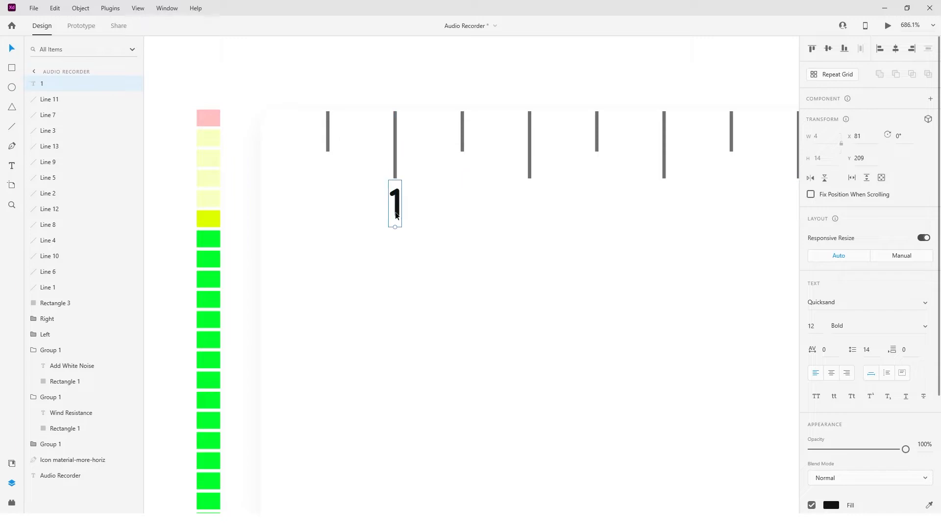
click(395, 148)
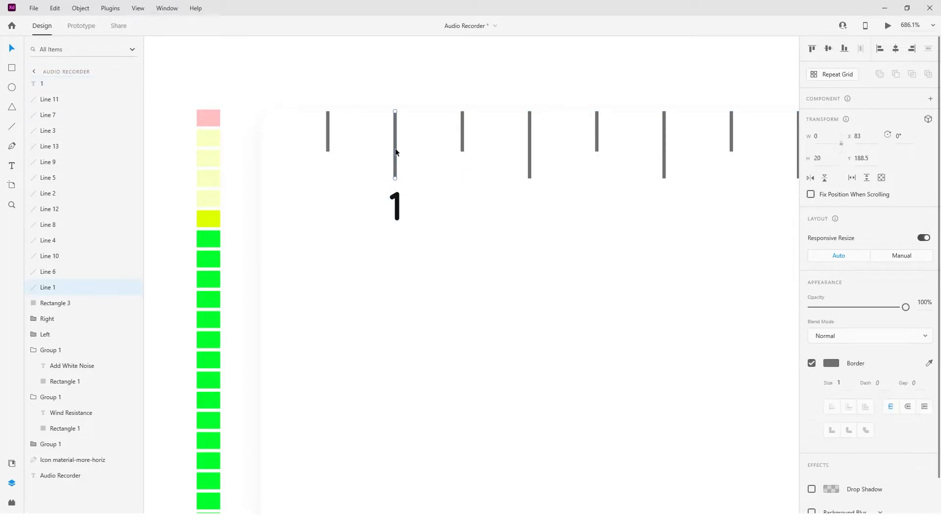
click(462, 142)
Lock the background panel and move all the ticks together so they sit flush with its top edge.
scroll(462, 142, down, 3)
click(441, 211)
click(118, 303)
drag(371, 110, 746, 158)
click(876, 161)
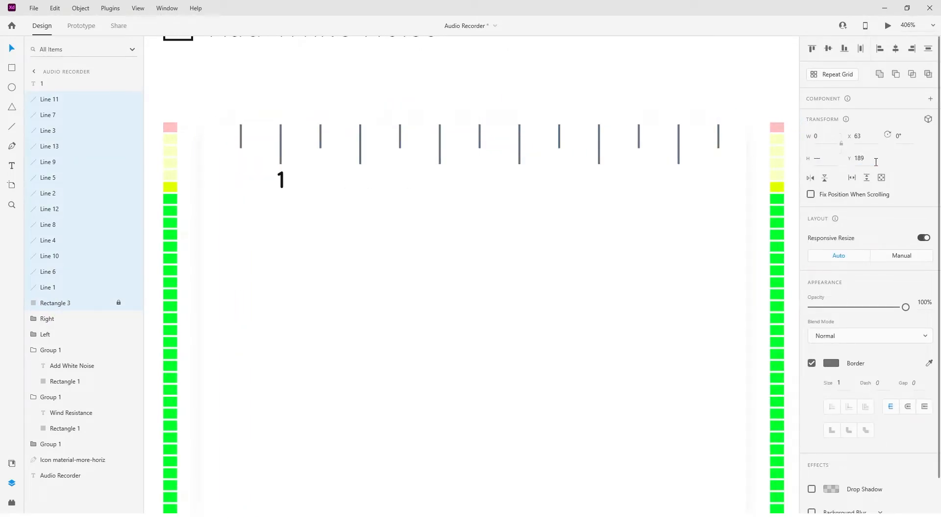
scroll(682, 132, up, 3)
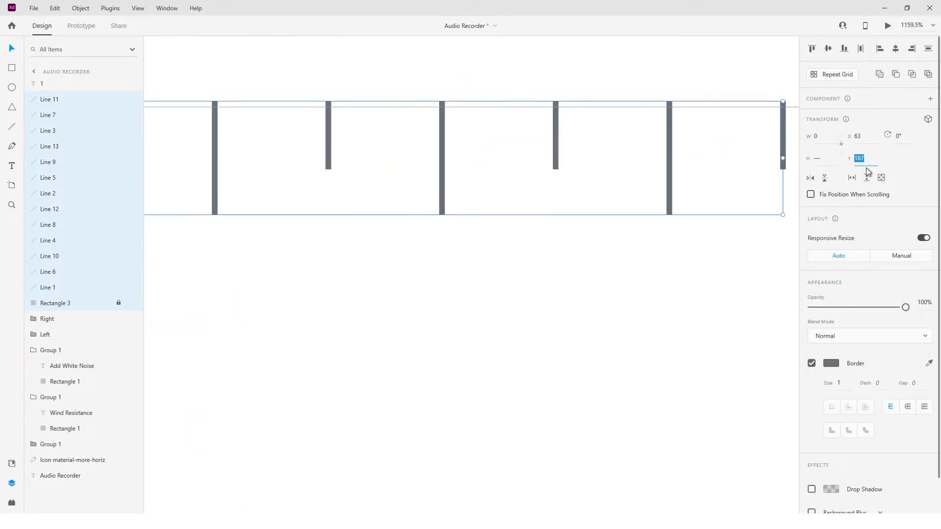
scroll(530, 216, down, 4)
Copy the "1" label under each remaining long tick and renumber the copies 2 to 6.
click(261, 232)
scroll(261, 233, up, 3)
drag(263, 230, 661, 225)
scroll(615, 226, down, 3)
click(343, 220)
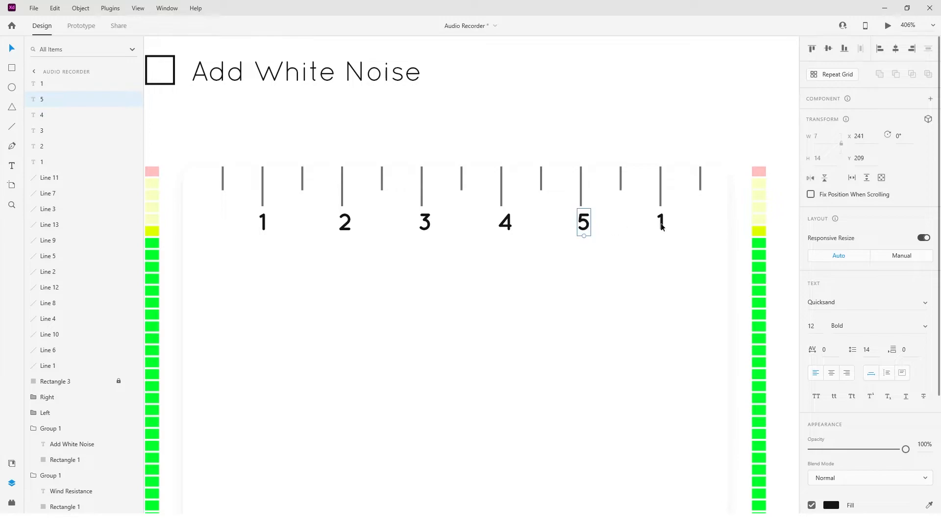
Nudge the labels 2 to 6 horizontally so each one is centred beneath its long tick.
click(345, 233)
scroll(345, 233, up, 4)
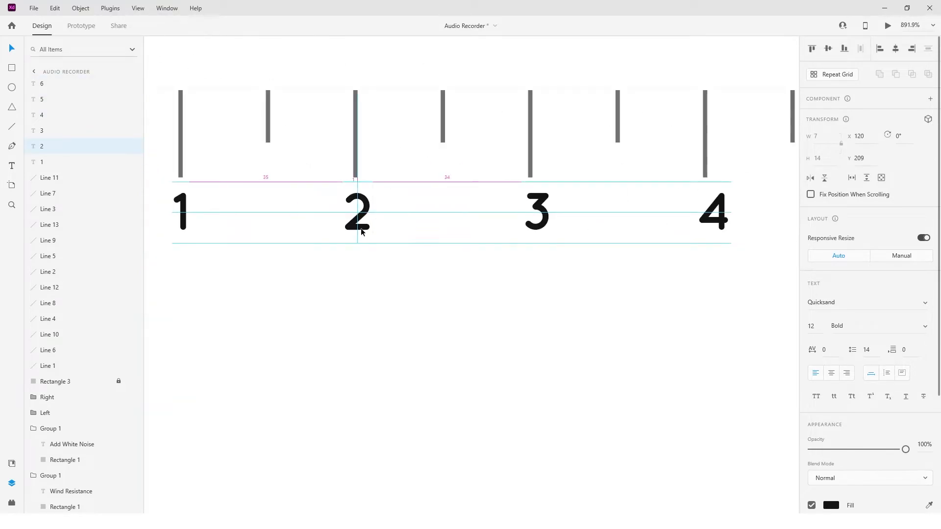
drag(537, 232, 531, 232)
drag(719, 226, 710, 226)
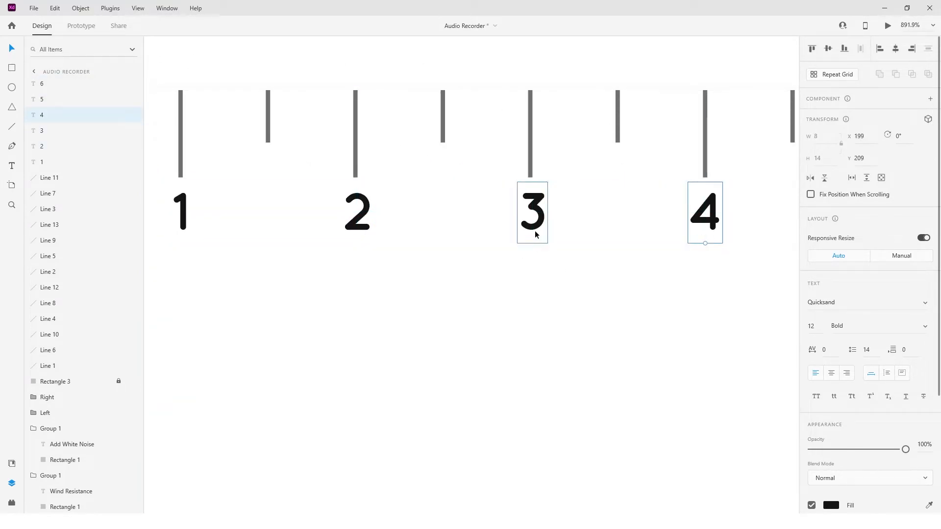
drag(543, 205, 529, 212)
scroll(541, 205, up, 3)
scroll(528, 212, down, 4)
scroll(679, 221, right, 4)
drag(597, 220, 594, 220)
drag(725, 221, 722, 221)
click(454, 228)
drag(454, 228, 453, 229)
click(316, 219)
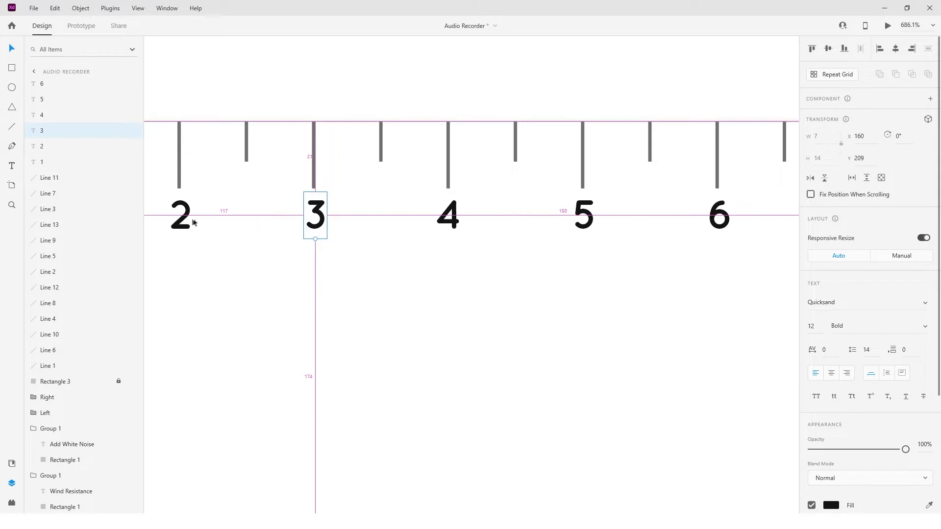
Group all the ruler ticks with their number labels and rename the group "timeline".
scroll(198, 222, down, 5)
scroll(310, 218, up, 4)
scroll(309, 227, down, 6)
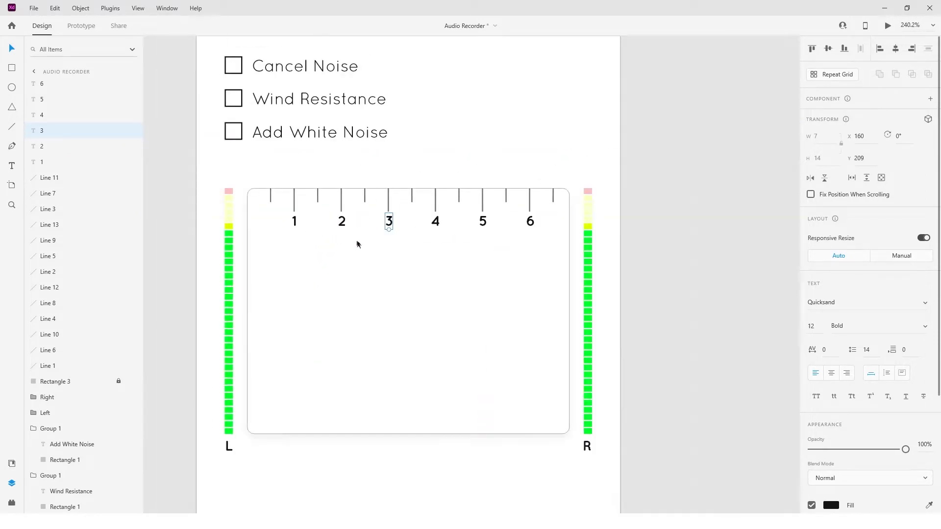
click(409, 246)
drag(303, 190, 566, 230)
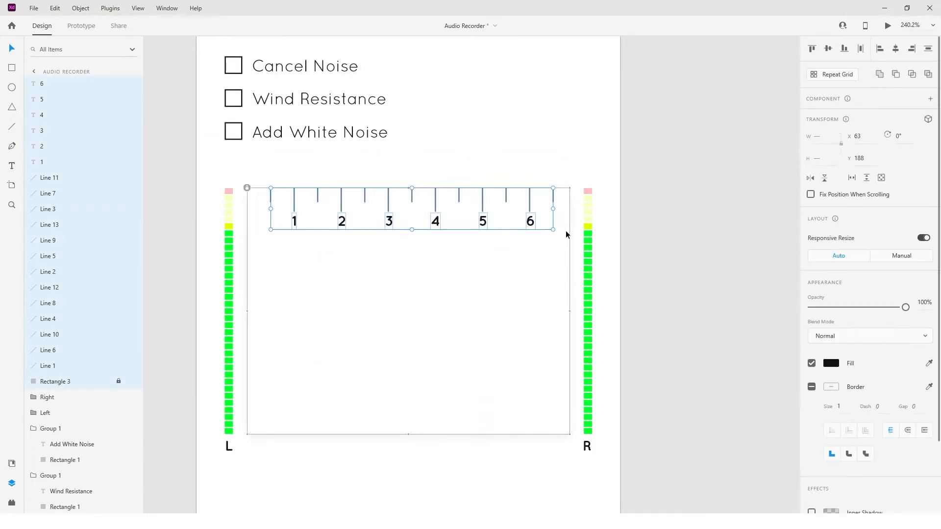
key(ctrl+g)
double_click(51, 83)
text(r)
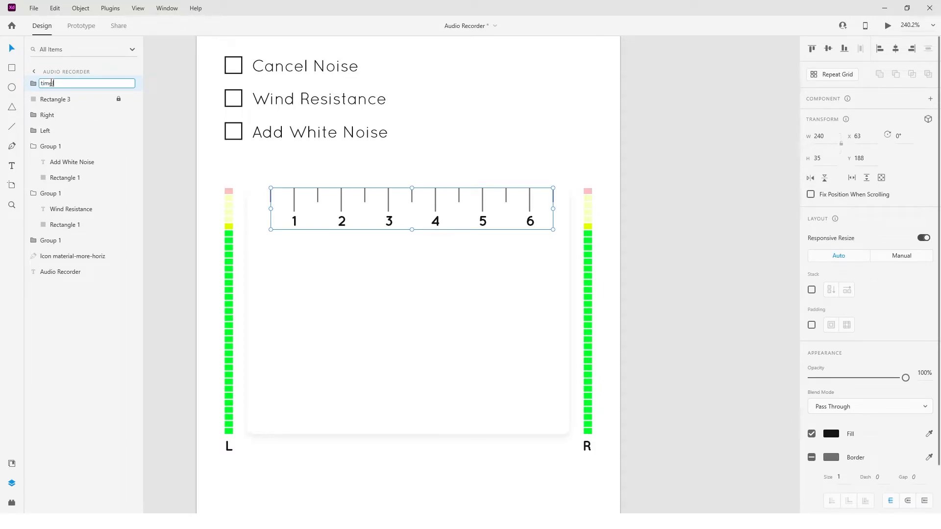
click(335, 259)
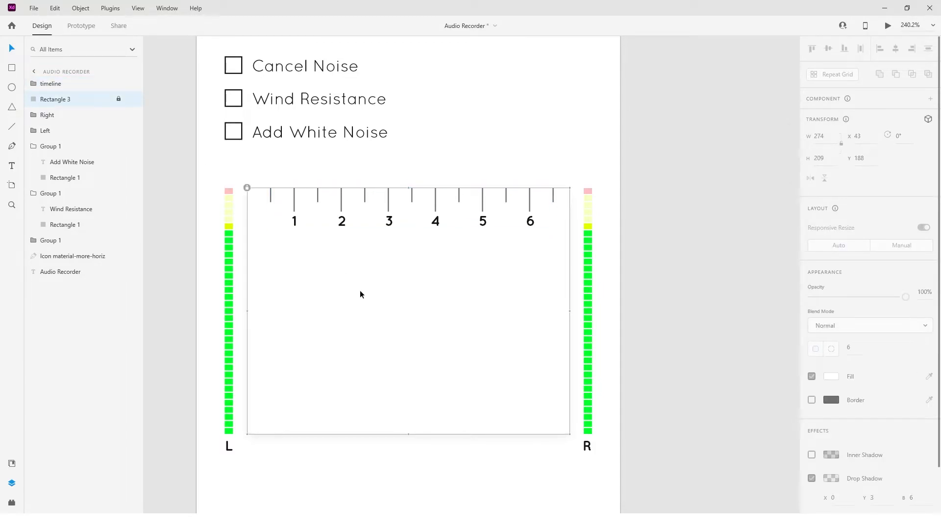
Draw a 20-long horizontal line from the panel's left edge at mid-height and a vertical line about 28 high at its end.
key(l)
drag(247, 310, 265, 311)
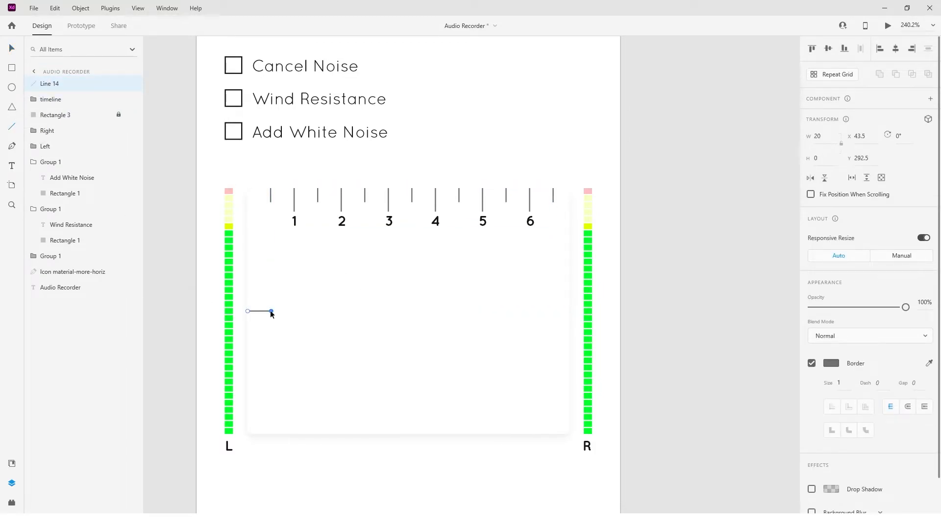
scroll(268, 310, up, 3)
drag(266, 276, 266, 331)
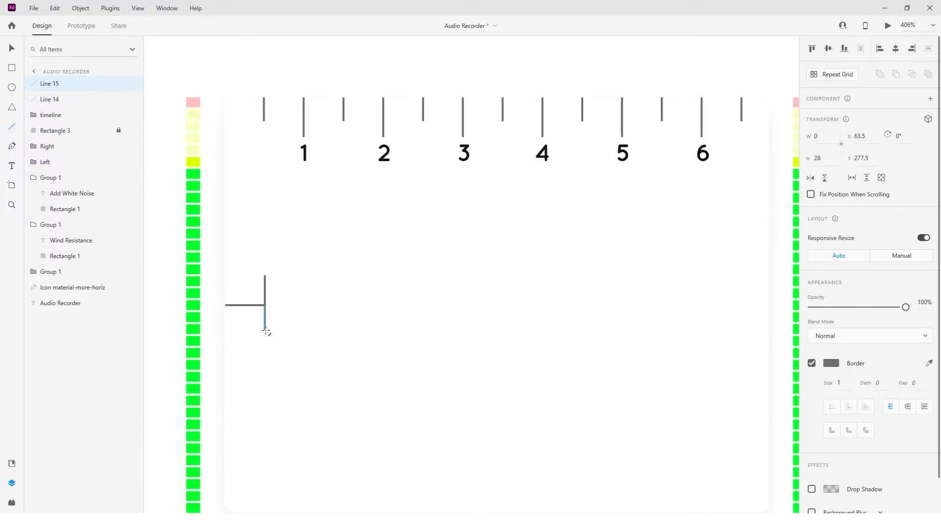
Try to repeat the vertical line sideways as a repeat grid of closely spaced bars.
key(ctrl+r)
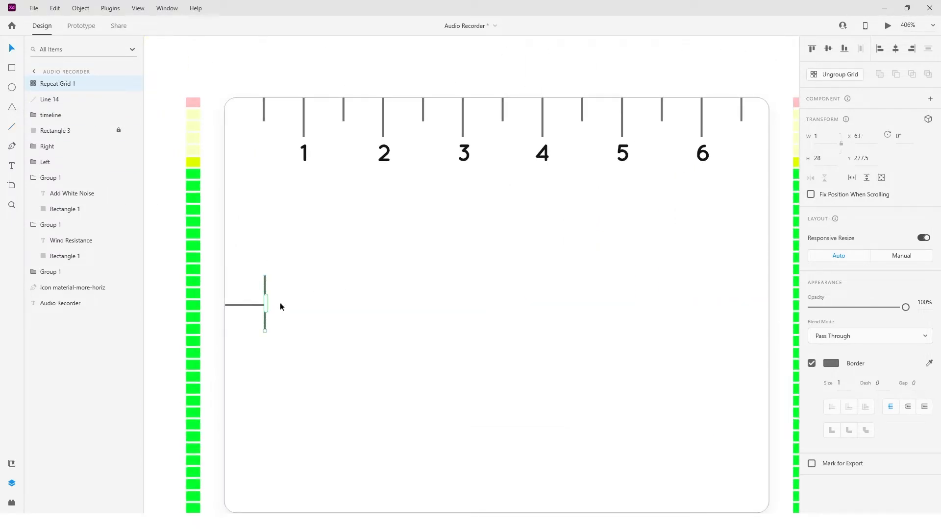
scroll(282, 304, down, 3)
mouse_move(288, 302)
mouse_down()
mouse_move(346, 304)
mouse_move(282, 303)
mouse_up()
scroll(267, 313, up, 1)
scroll(266, 314, up, 5)
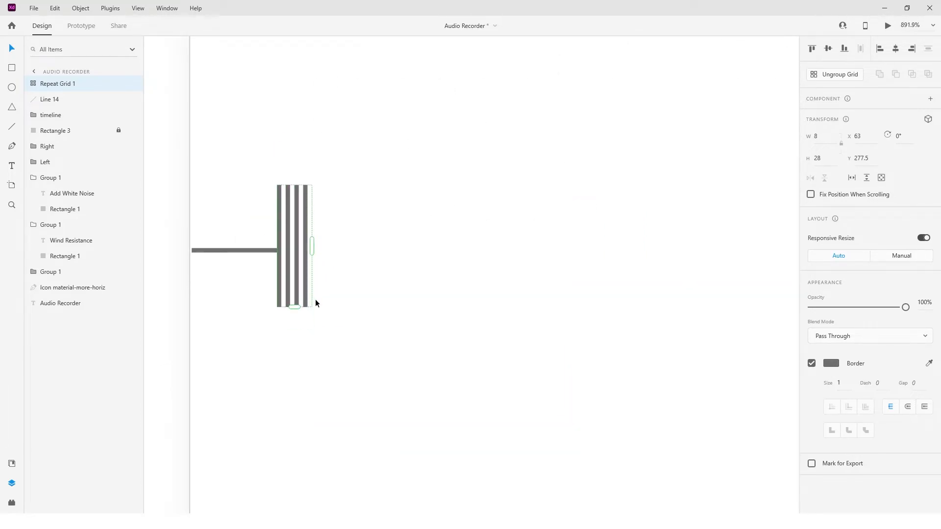
scroll(315, 300, down, 3)
scroll(307, 260, up, 3)
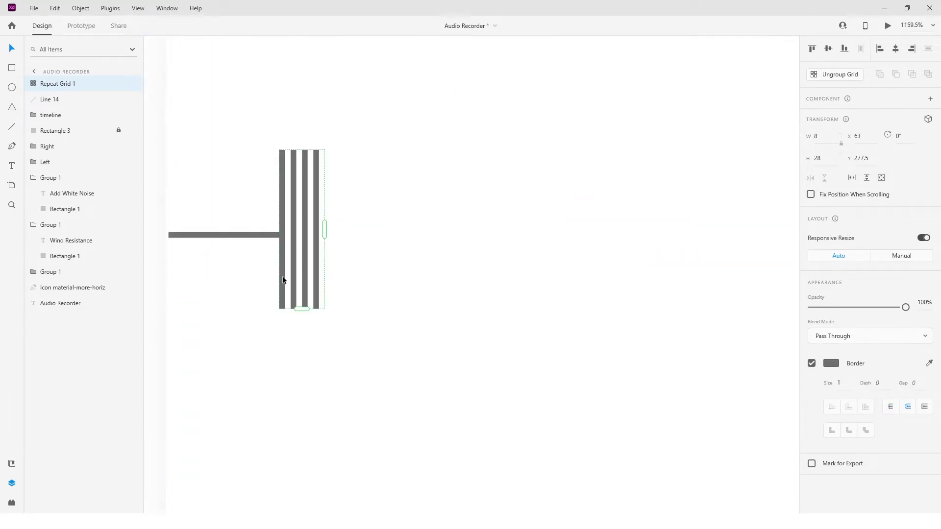
double_click(282, 279)
click(374, 300)
key(ctrl+z)
key(ctrl+z)
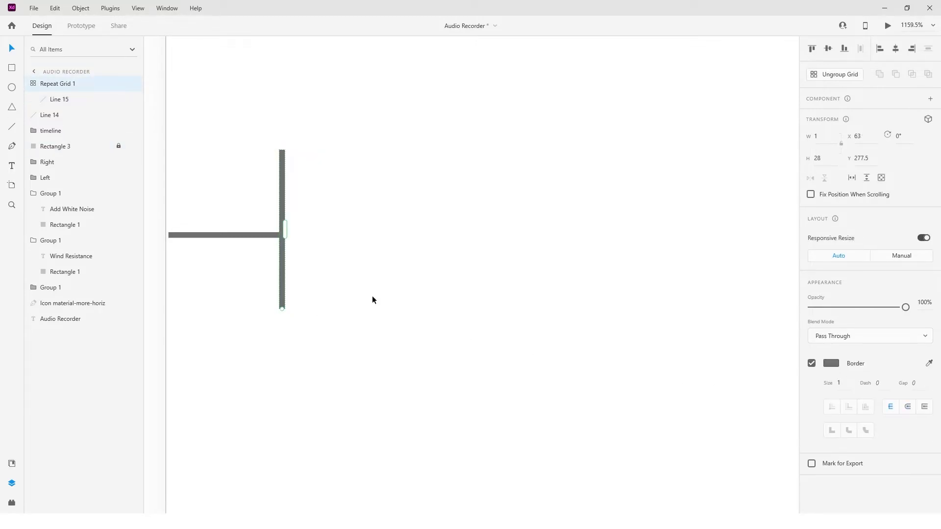
Shift the short horizontal line flush with the panel edge and repeat the round-capped vertical line into a tightly spaced row about 107 wide.
drag(194, 235, 190, 236)
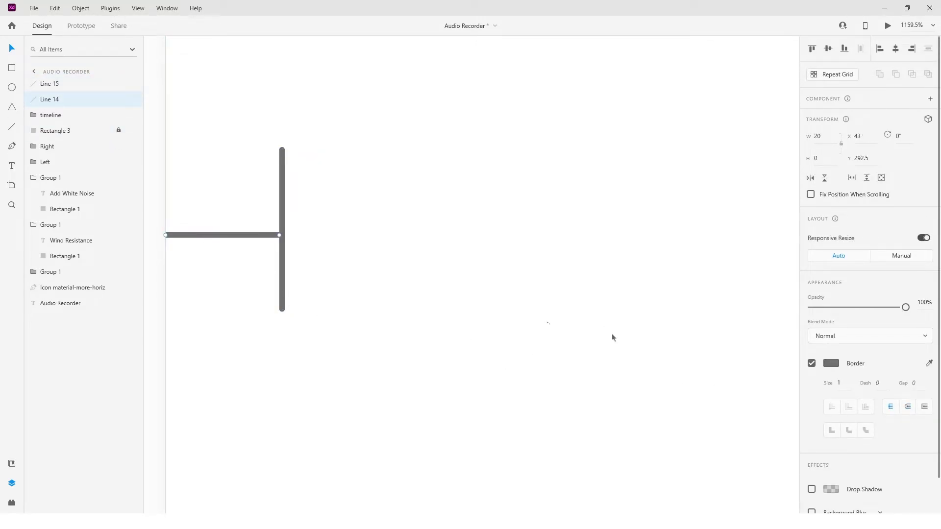
click(813, 76)
drag(284, 229, 472, 229)
drag(354, 248, 246, 248)
scroll(457, 279, down, 5)
drag(453, 279, 415, 267)
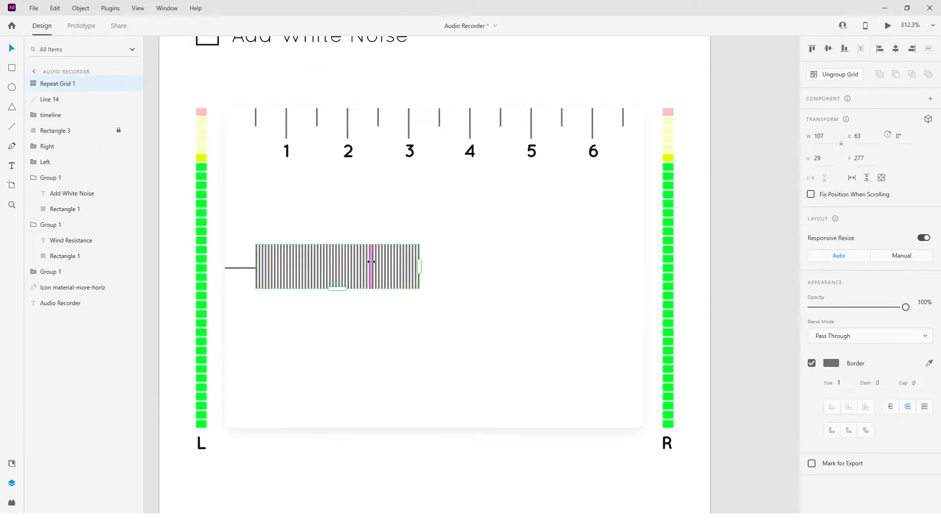
Ungroup the repeat grid and lengthen the second, third and fourth bars unevenly, plus the lower ends of a few bars beyond them.
double_click(327, 280)
scroll(327, 279, up, 4)
click(306, 330)
click(174, 311)
mouse_move(174, 313)
mouse_down()
mouse_move(181, 332)
mouse_move(189, 315)
mouse_move(188, 326)
mouse_up()
click(181, 312)
click(188, 312)
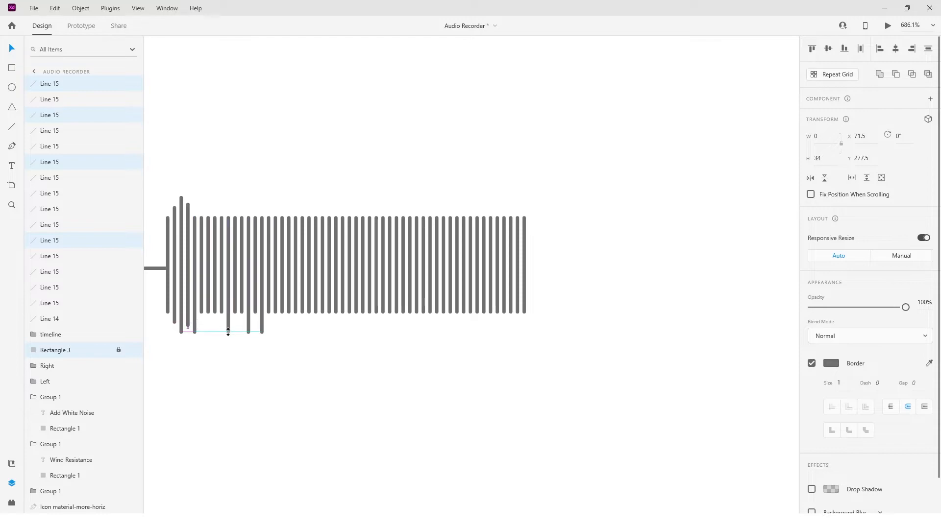
Select scattered bars across the waveform and lengthen them together at both ends.
click(208, 311)
scroll(219, 309, up, 1)
shift+click(222, 310)
shift+click(239, 310)
shift+click(265, 312)
shift+click(370, 313)
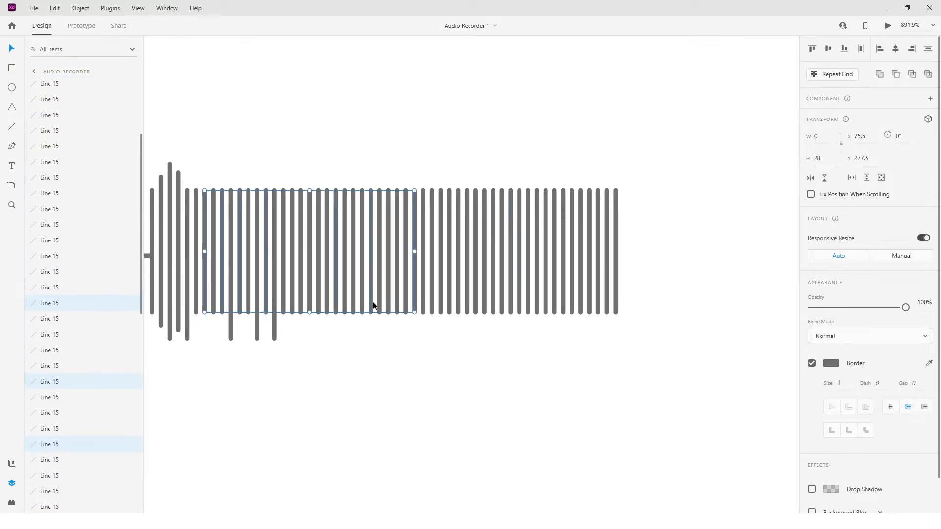
shift+click(527, 300)
shift+click(501, 301)
shift+click(485, 301)
shift+click(467, 302)
shift+click(458, 302)
shift+click(581, 299)
shift+click(589, 300)
drag(397, 313, 398, 348)
Lengthen individual bars in the first third of the waveform to uneven heights, the last one about 39 high.
click(230, 333)
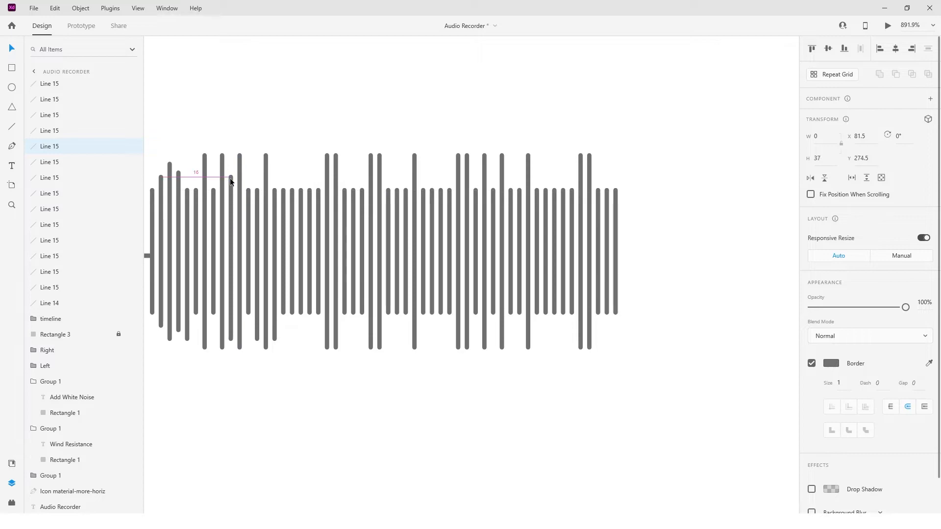
click(186, 326)
click(300, 312)
drag(293, 312, 293, 330)
click(276, 330)
drag(275, 190, 275, 168)
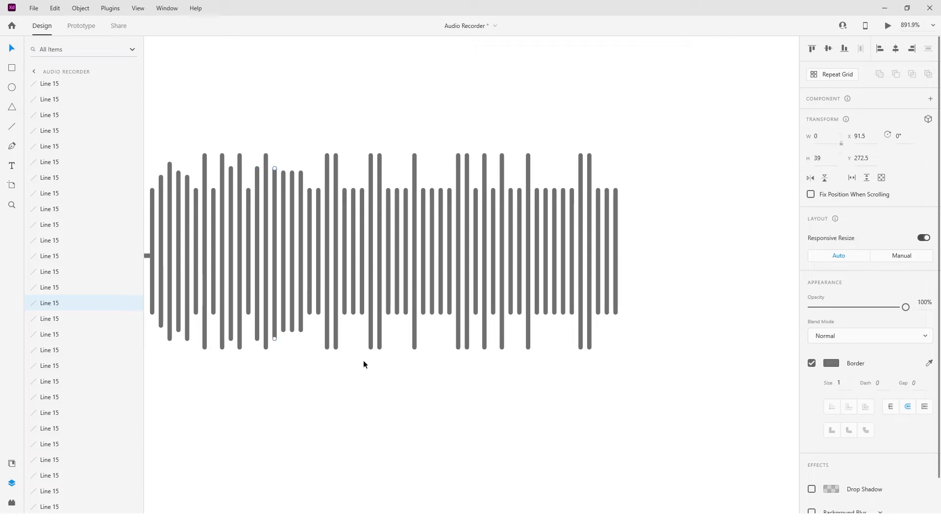
Lengthen the bars just before the waveform's middle into a small peak, with one bar about 48 high, and slightly extend the two after it.
drag(310, 312, 318, 336)
click(318, 304)
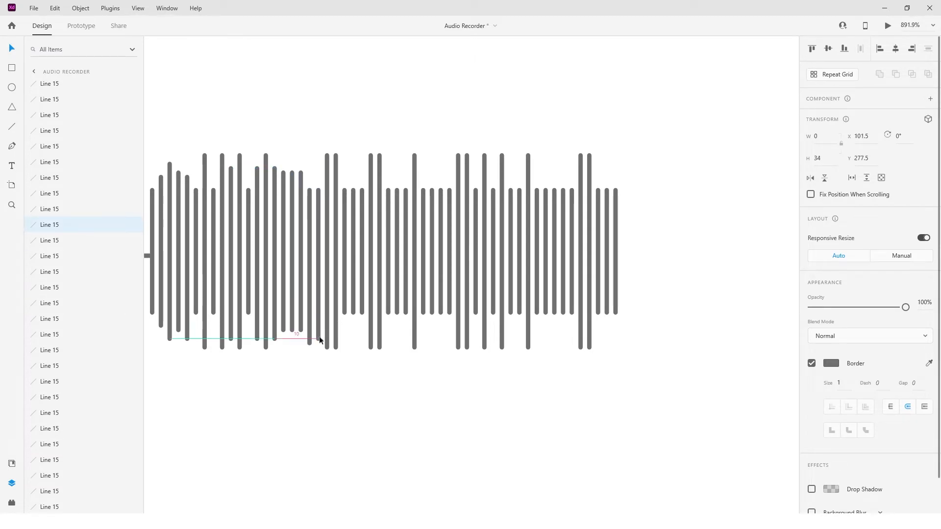
drag(309, 188, 308, 164)
click(352, 272)
mouse_move(353, 313)
mouse_down()
mouse_move(345, 365)
mouse_move(362, 317)
mouse_up()
click(344, 310)
click(362, 313)
click(337, 344)
drag(336, 349, 336, 355)
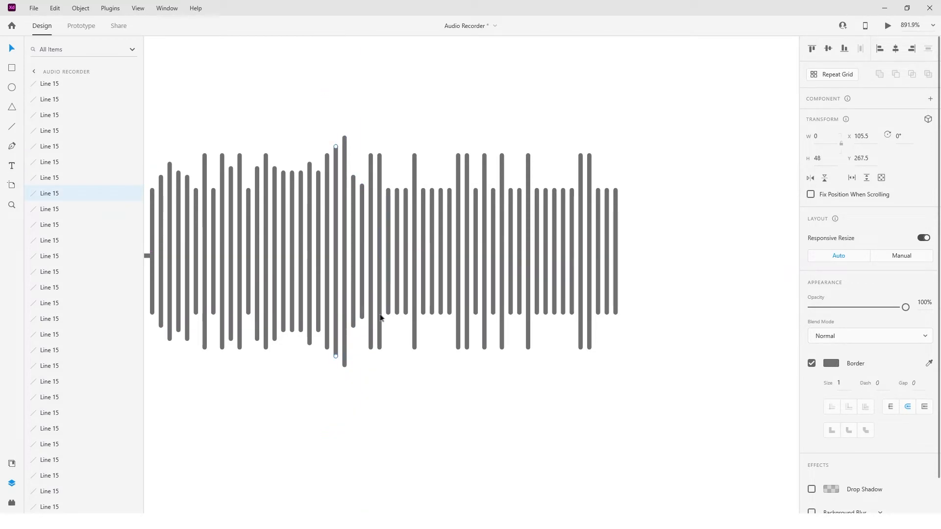
Stretch three adjacent middle bars into the waveform's tallest peak and lengthen the four short bars following it.
drag(397, 313, 395, 378)
click(404, 383)
click(405, 381)
click(400, 377)
click(399, 378)
mouse_move(422, 327)
mouse_down()
mouse_move(450, 305)
mouse_move(437, 334)
mouse_up()
Shorten the bars near the waveform's end, making three neighbouring bars about 18 high and reducing the last bars and the tall pair.
drag(542, 325, 554, 292)
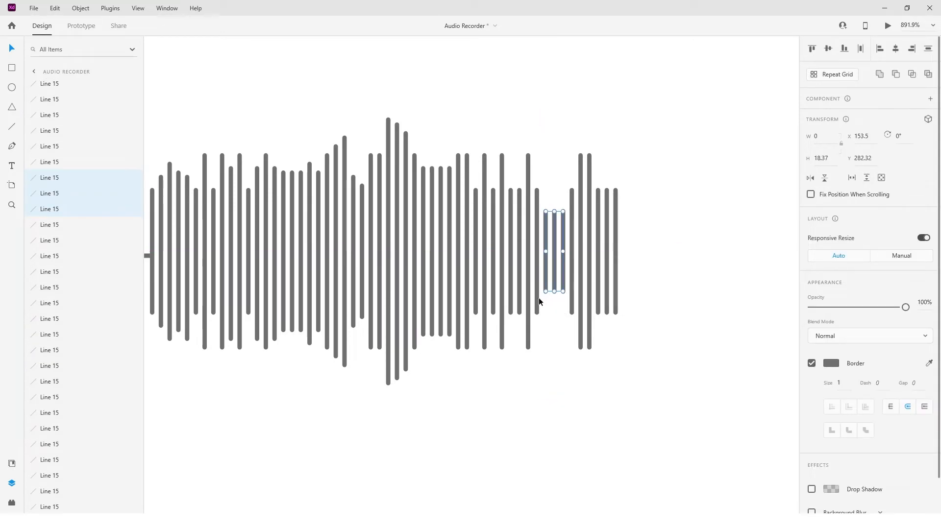
drag(595, 330, 618, 307)
drag(609, 274, 608, 277)
drag(569, 351, 580, 331)
Adjust individual bars between the peak and the end so the waveform tapers off unevenly.
click(558, 337)
click(544, 293)
click(519, 312)
drag(545, 302, 475, 338)
click(492, 308)
click(475, 314)
click(475, 310)
click(438, 343)
Select all the waveform bars without the horizontal line, set their border colour to #E27171 and save it as a swatch.
scroll(442, 372, down, 5)
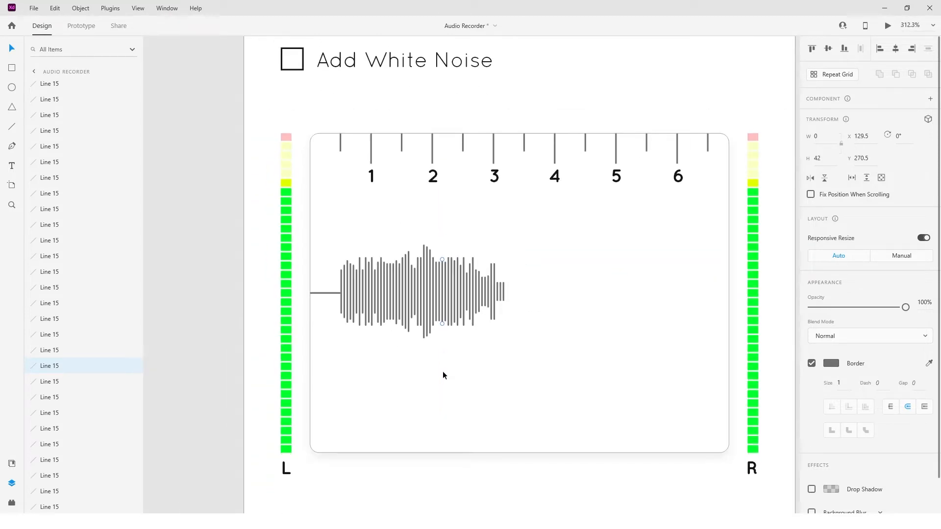
scroll(363, 400, down, 1)
scroll(364, 401, right, 1)
drag(300, 267, 441, 352)
scroll(299, 317, up, 4)
shift+click(301, 321)
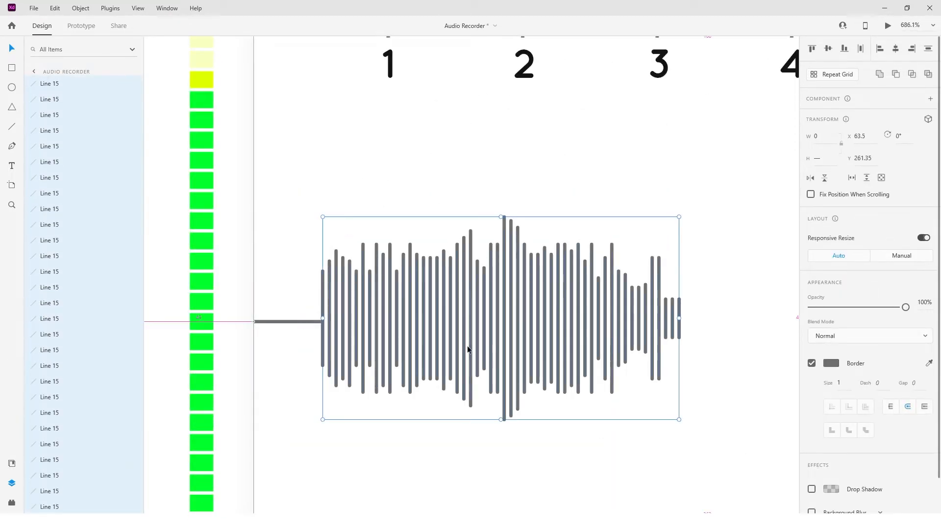
scroll(466, 348, down, 3)
click(831, 363)
drag(757, 309, 726, 307)
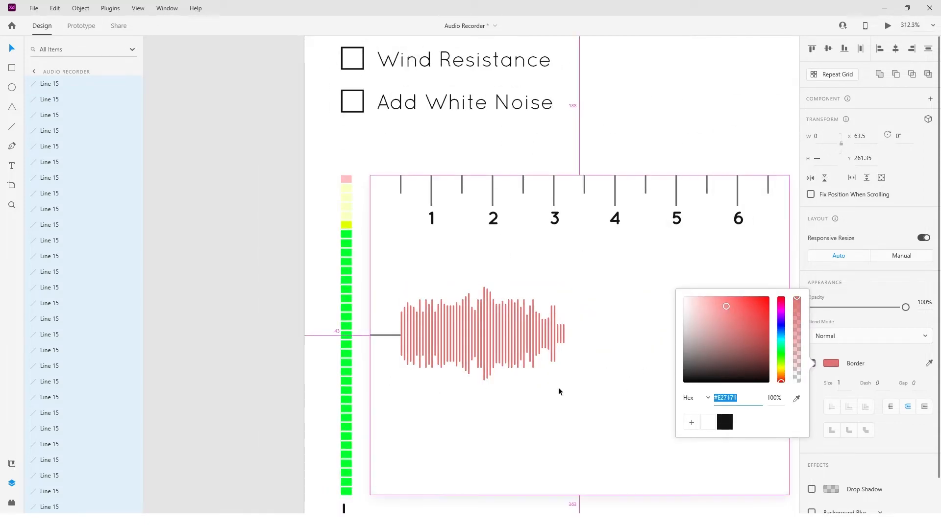
scroll(513, 392, down, 3)
scroll(512, 389, up, 2)
scroll(512, 390, right, 2)
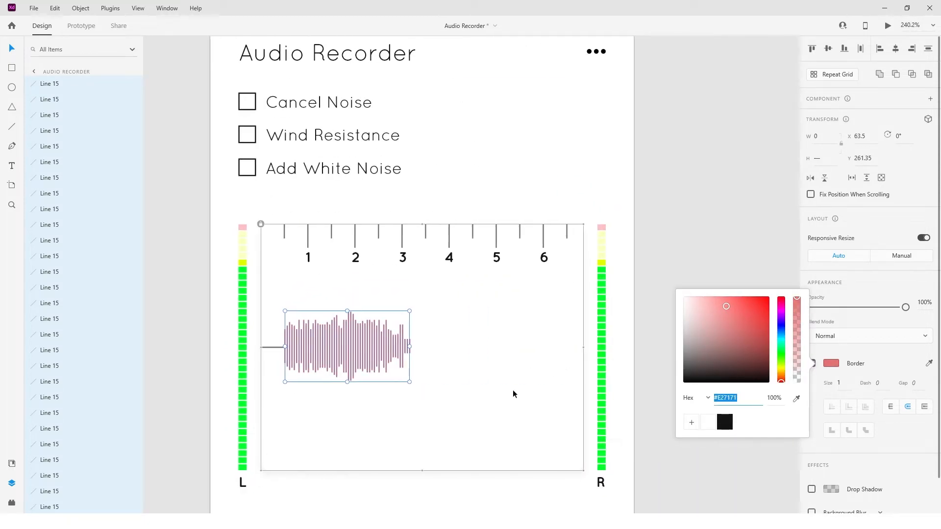
click(652, 423)
Copy the horizontal line to the waveform's far end and extend it to the panel's right edge, about 148 long.
drag(251, 347, 705, 347)
scroll(402, 347, up, 8)
scroll(387, 348, down, 7)
scroll(406, 348, up, 4)
scroll(705, 346, down, 5)
Duplicate the long horizontal line, rotate the copy 90° and place it upright at the waveform's end.
key(ctrl+d)
click(905, 136)
text(90)
key(Return)
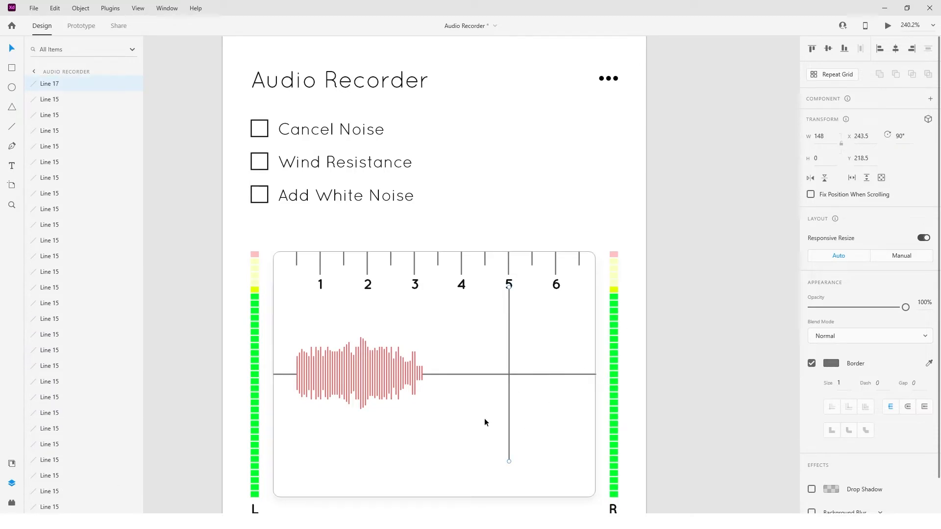
drag(509, 396, 425, 403)
Stretch the upright line to the panel's full height of 209 and align its top with the ticks at Y 188.
scroll(424, 403, down, 1)
drag(424, 452, 426, 476)
scroll(425, 295, up, 4)
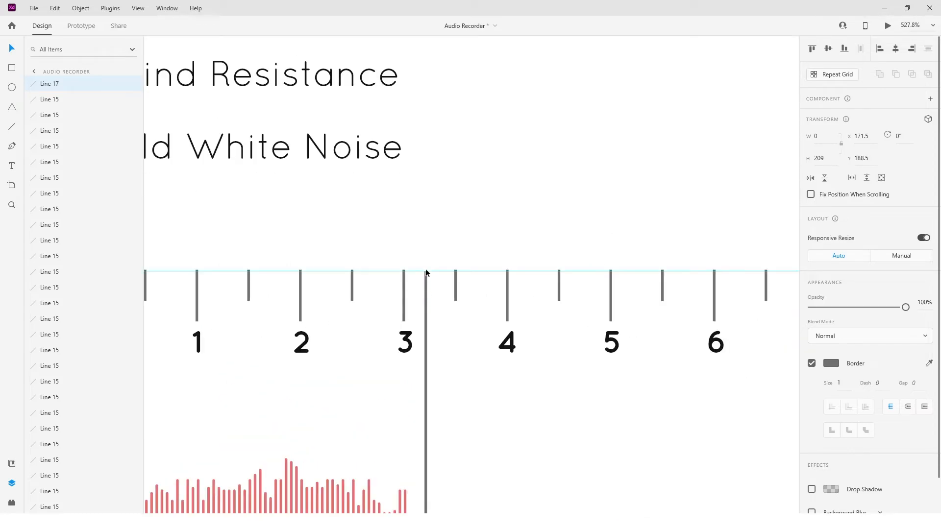
scroll(425, 273, up, 4)
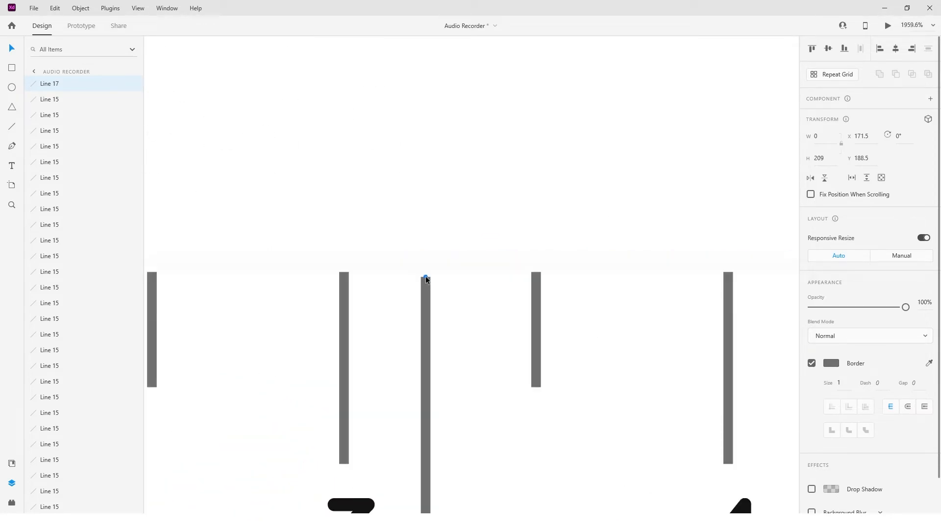
drag(428, 412, 429, 408)
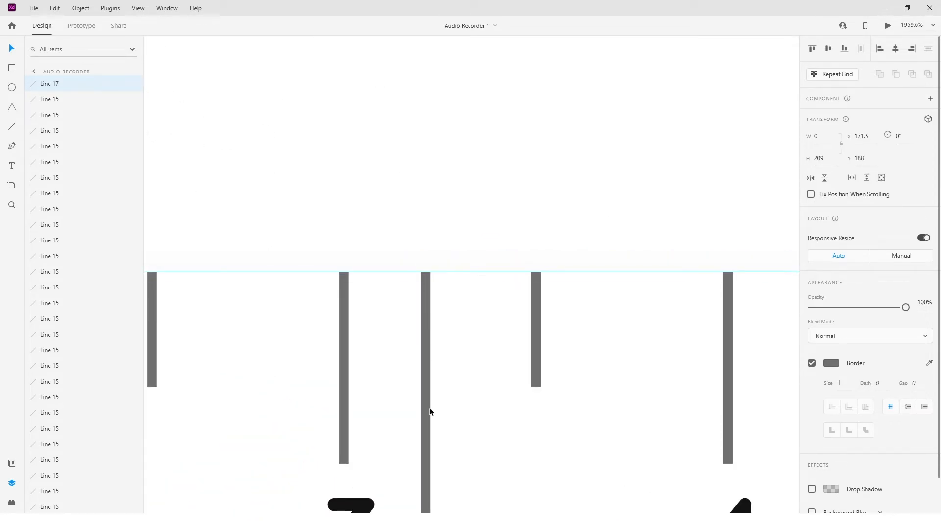
scroll(430, 408, down, 5)
scroll(429, 407, down, 6)
click(459, 387)
Group the waveform with its lines, and combine that group with the timeline group.
scroll(454, 369, down, 3)
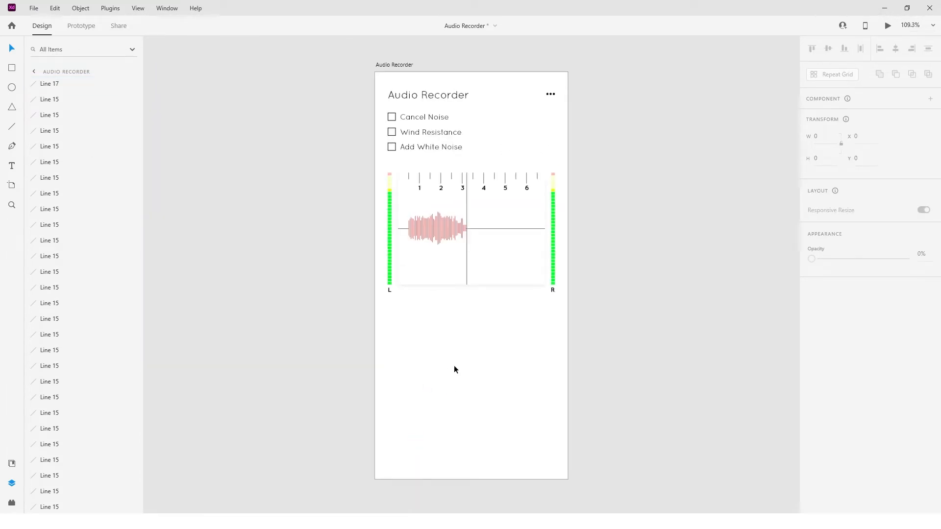
click(414, 240)
drag(407, 260, 469, 206)
key(ctrl+g)
shift+click(484, 186)
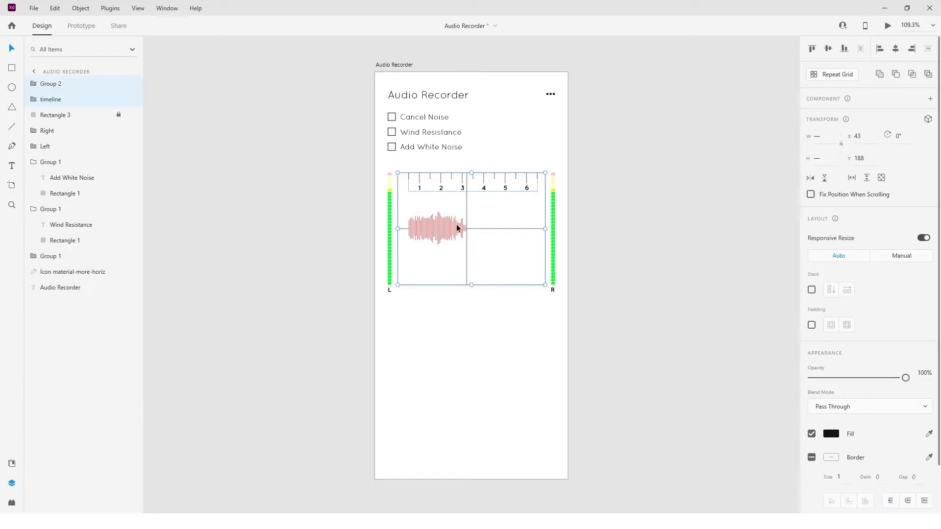
key(ctrl+g)
Try to group the level meters with the panel contents and move the group down.
click(459, 356)
drag(382, 314, 573, 211)
key(ctrl+g)
key(shift+Down)
key(shift+Down)
key(shift+Down)
key(shift+Down)
click(573, 211)
drag(513, 194, 512, 200)
key(ctrl+z)
key(ctrl+z)
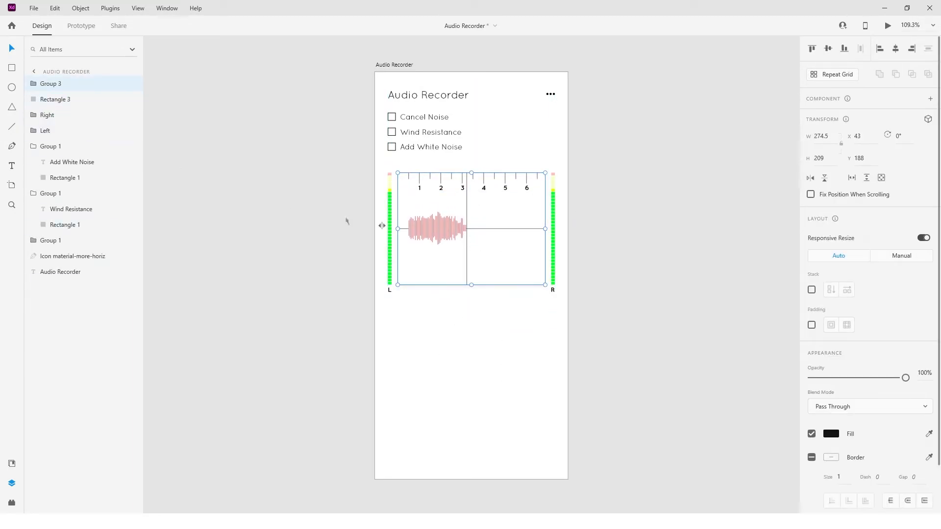
Group the panel background, its contents and both level meters, and move the group down by 40.
click(484, 343)
click(444, 230)
shift+click(71, 102)
shift+click(56, 129)
key(ctrl+g)
key(shift+Down)
key(shift+Down)
key(shift+Down)
key(shift+Down)
Move the title, options icon and checkbox rows down by 10, and the three checkbox rows down by another 10.
drag(378, 77, 562, 151)
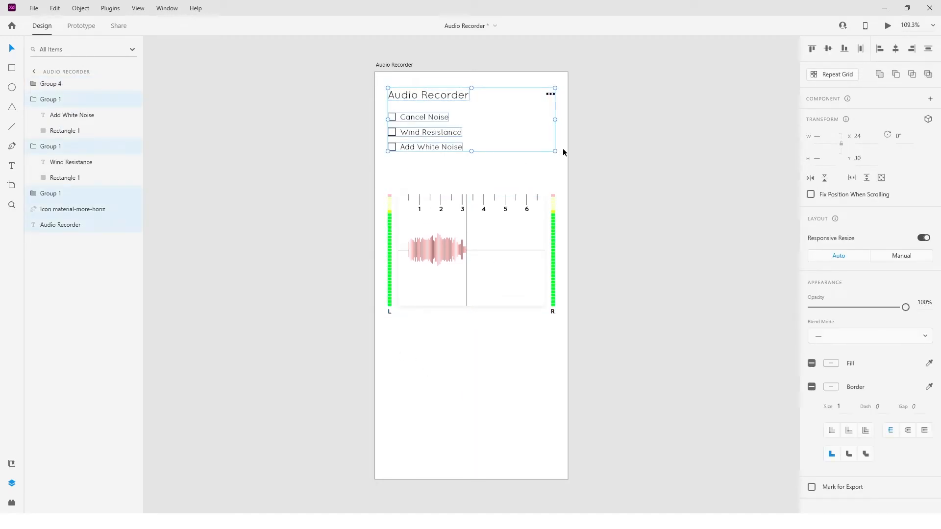
key(shift+Down)
click(584, 179)
drag(383, 111, 435, 149)
key(shift+Down)
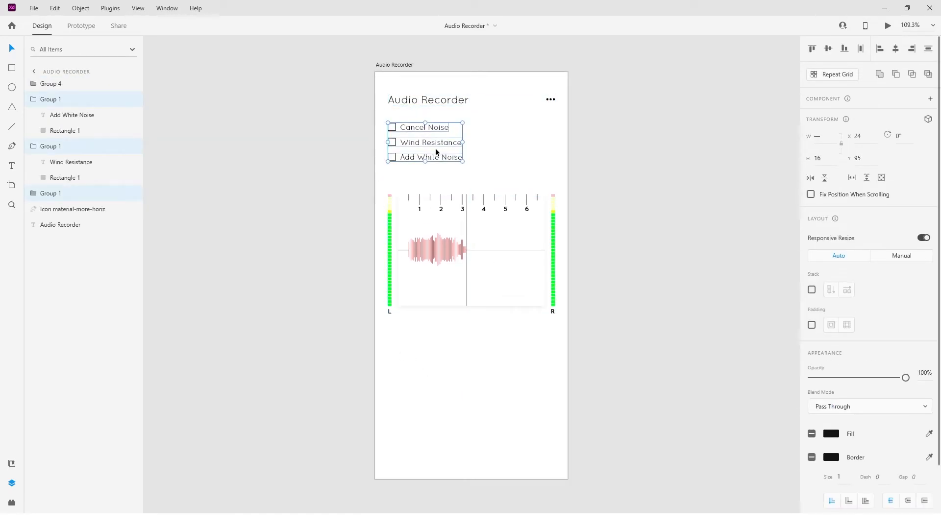
Move the three checkbox rows down by another 10.
click(470, 143)
drag(465, 113, 389, 166)
key(shift+Down)
click(486, 161)
Copy the "Cancel Noise" label to a spot above the checkbox rows and change its text to "Recording Options".
scroll(390, 122, up, 3)
double_click(439, 150)
click(572, 152)
key(ctrl+v)
drag(474, 150, 447, 117)
double_click(449, 117)
key(ctrl+a)
text(Reco)
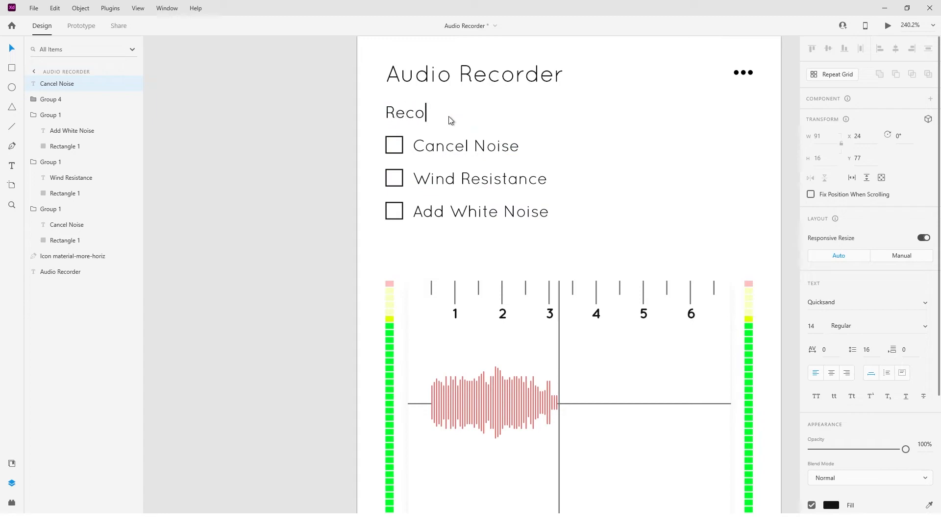
Select the three checkbox rows beneath the Recording Options heading and move them down by 20.
scroll(535, 244, down, 3)
scroll(535, 244, up, 1)
drag(560, 246, 447, 208)
drag(319, 139, 446, 208)
key(shift+Down)
key(shift+Down)
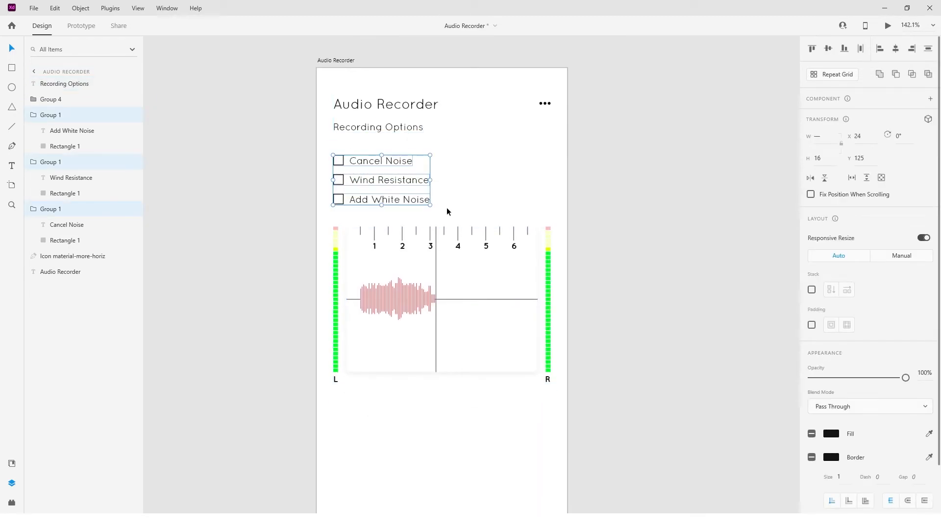
Move the Recording Options heading down by 20.
click(421, 131)
key(shift+Down)
key(shift+Down)
Shift the three checkbox rows and the recording panel slightly down to even out the spacing.
drag(436, 156, 353, 202)
drag(352, 202, 352, 204)
click(422, 212)
drag(374, 239, 374, 244)
Draw a 66 by 66 circle below the recording panel and centre it horizontally on the artboard.
scroll(445, 367, down, 3)
click(445, 366)
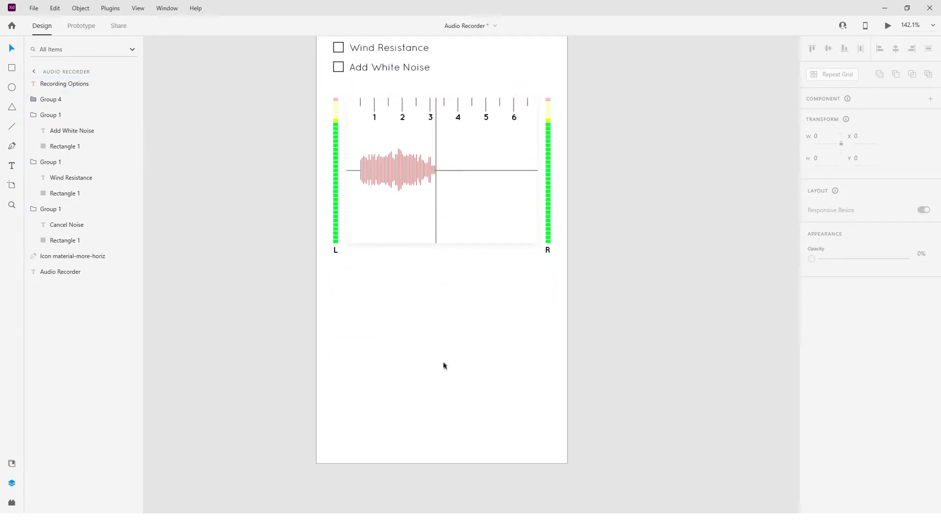
mouse_move(431, 316)
mouse_down()
mouse_move(447, 341)
mouse_move(455, 337)
mouse_up()
key(v)
click(895, 48)
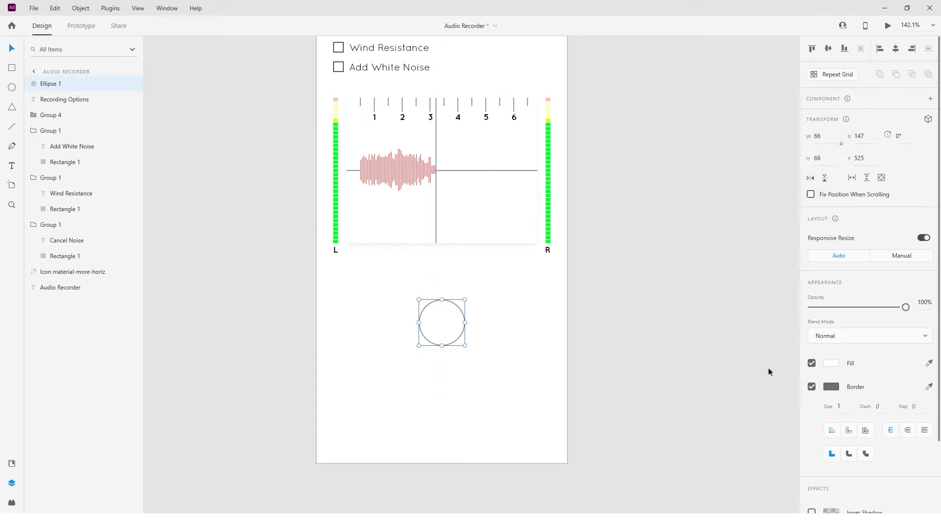
Remove the circle's border and fill it with the saved salmon red swatch.
click(811, 387)
click(831, 363)
click(706, 428)
Duplicate the circle, shrink the copy around its centre, and fill it bright red.
click(453, 325)
key(ctrl+d)
drag(465, 346, 460, 342)
click(831, 363)
drag(763, 316, 725, 307)
Change the outer record circle's fill to a brighter light red.
click(464, 325)
click(831, 363)
click(727, 310)
Draw a 46 by 46 outlined circle to the left of the record button and copy it to the right.
click(327, 296)
mouse_move(363, 323)
mouse_down()
mouse_move(387, 342)
mouse_move(374, 323)
mouse_move(530, 331)
mouse_move(515, 337)
mouse_up()
key(v)
click(260, 296)
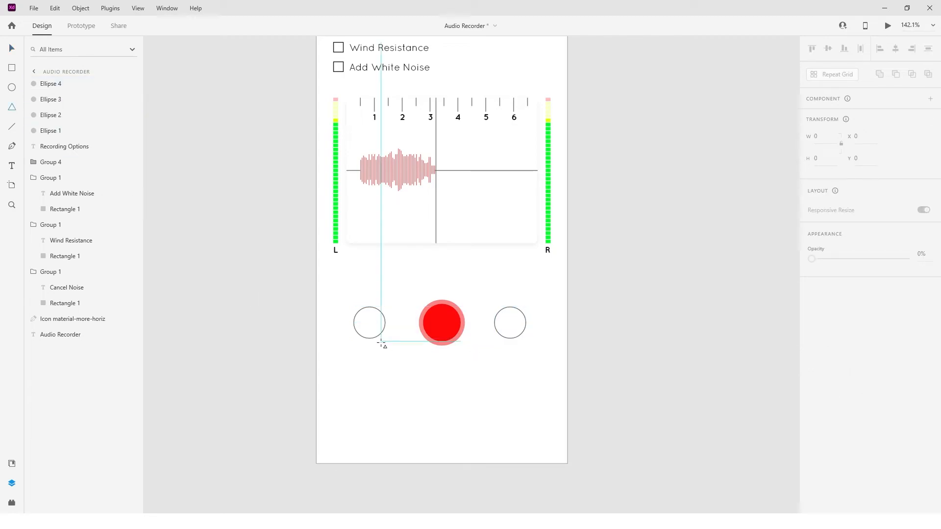
Draw a 14 by 12 triangle inside the left circle, rotated 90° with a corner radius of 1.
scroll(371, 342, up, 5)
mouse_move(368, 309)
mouse_down()
mouse_move(411, 344)
mouse_move(402, 339)
mouse_up()
drag(403, 300, 385, 325)
scroll(385, 325, up, 5)
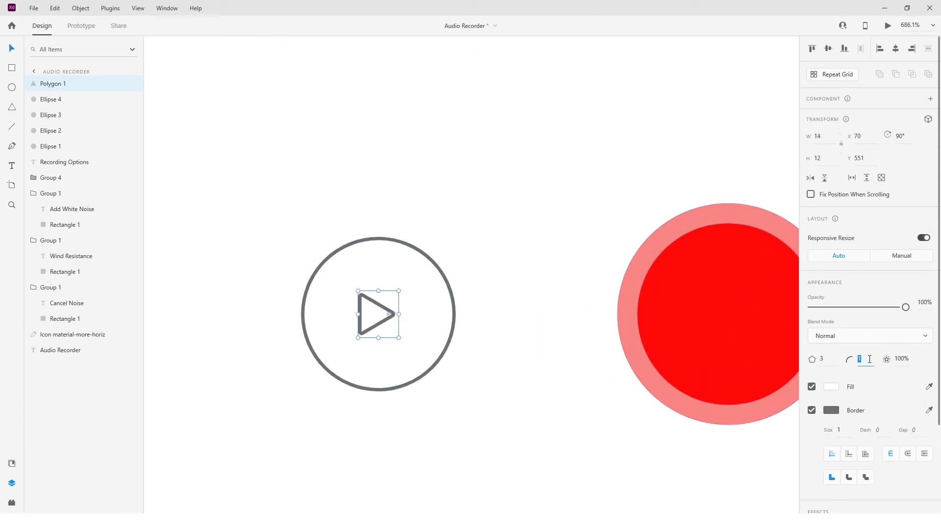
Nudge the play triangle right by 2 to balance it inside its circle.
scroll(485, 353, down, 5)
scroll(427, 352, up, 4)
key(Right)
key(Right)
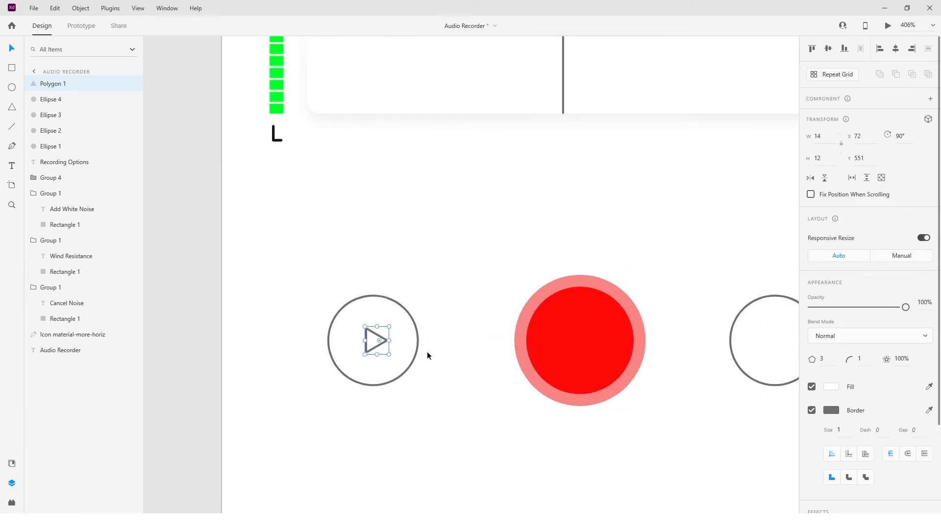
click(427, 352)
Fill the play triangle black without a border, and make its circle's border black.
click(375, 347)
click(831, 387)
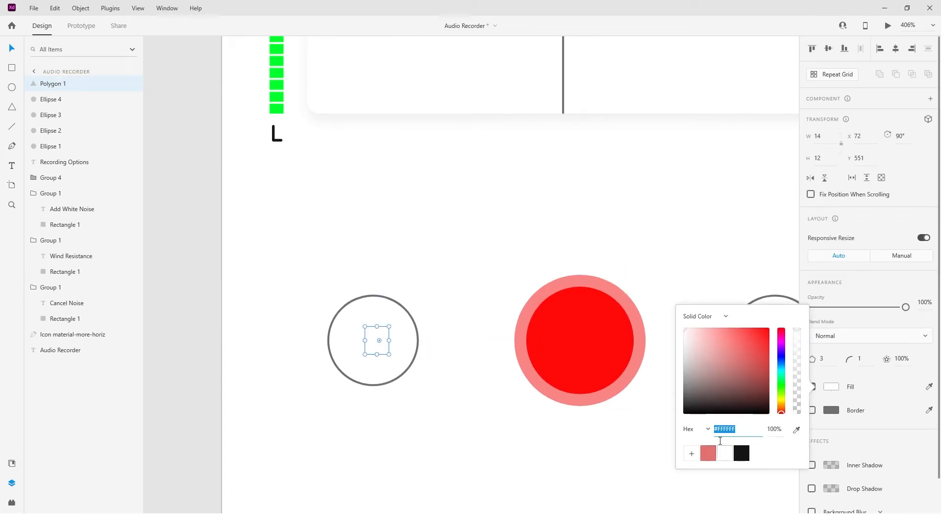
click(417, 352)
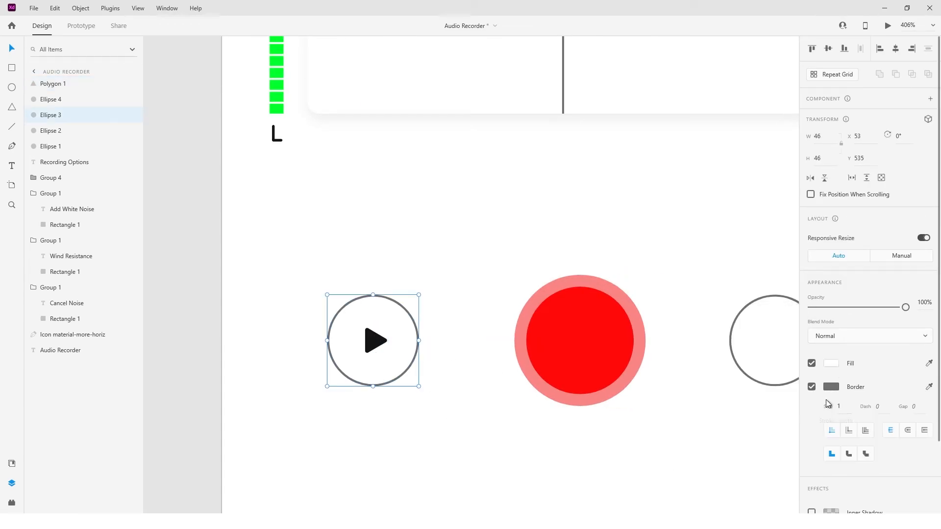
click(831, 386)
click(741, 445)
click(832, 363)
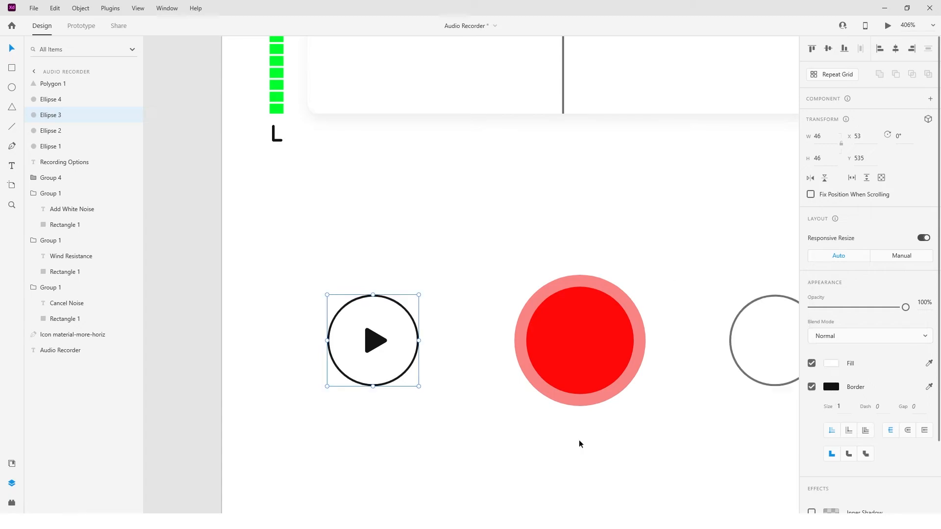
click(571, 444)
Draw a 14 by 14 square centred inside the circle to the right of the record button.
scroll(548, 456, right, 5)
click(170, 338)
key(r)
drag(565, 342, 579, 359)
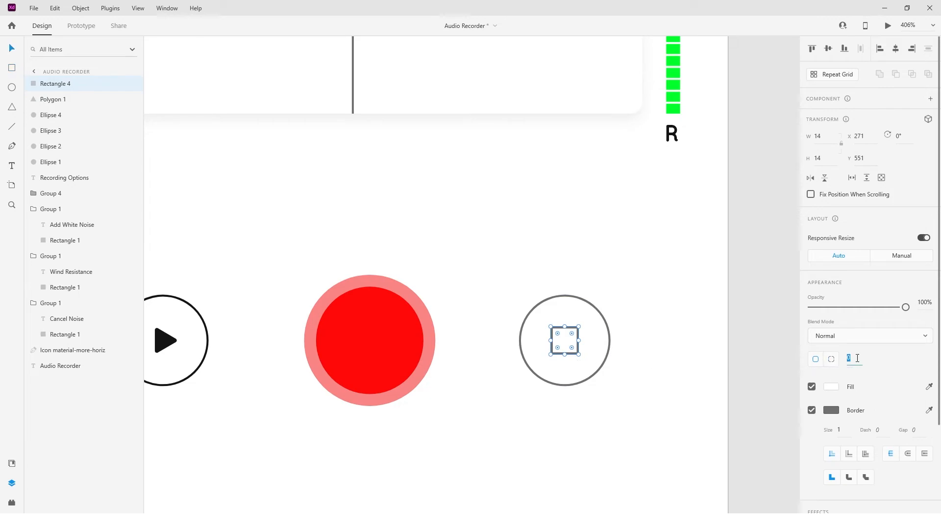
Fill the stop square black without a border, and make its circle's border black.
click(831, 411)
click(812, 410)
click(831, 387)
click(741, 450)
click(592, 357)
click(831, 387)
click(742, 445)
click(559, 440)
Set the opacity of the play and stop icons and their circles to 75%.
scroll(560, 440, down, 3)
drag(559, 440, 588, 337)
drag(311, 342, 334, 416)
click(603, 442)
click(581, 401)
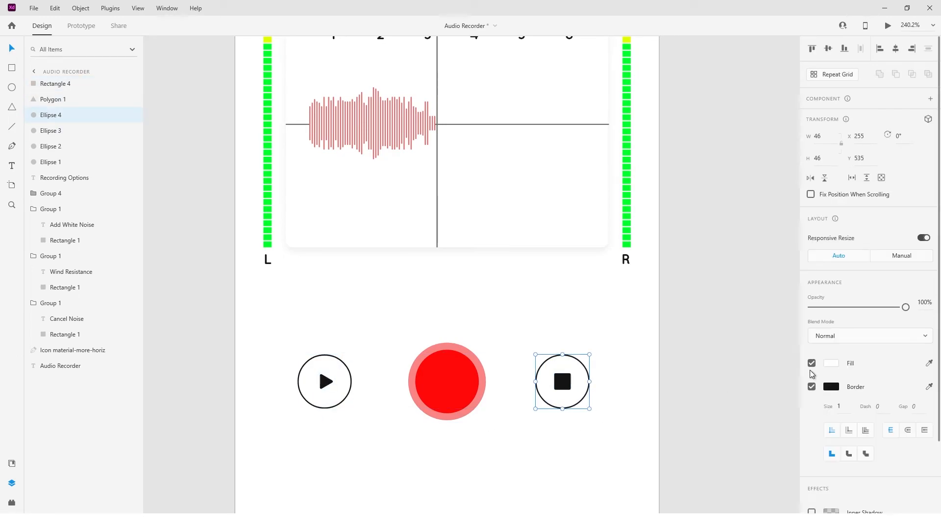
shift+click(590, 384)
drag(613, 346, 524, 425)
drag(364, 422, 297, 341)
drag(906, 309, 873, 311)
text(75)
key(Return)
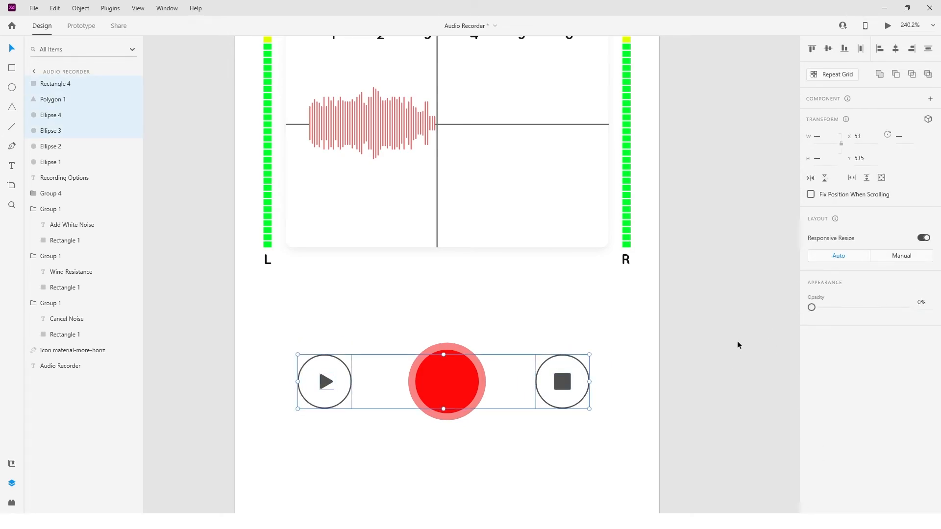
click(737, 342)
Group the stop square with its circle, and group the play triangle with its circle.
scroll(637, 294, down, 3)
drag(604, 194, 545, 272)
key(ctrl+g)
drag(351, 184, 305, 269)
key(ctrl+g)
click(360, 359)
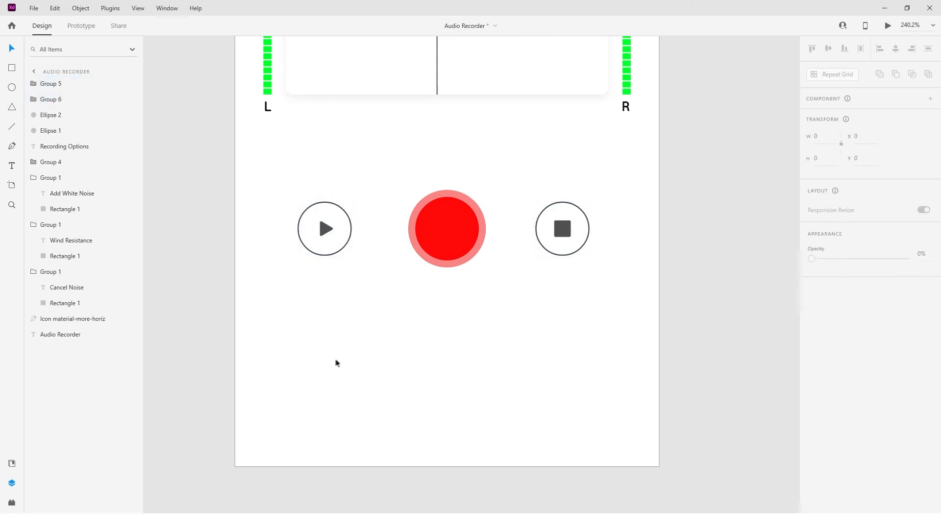
Add a "My Recordings" text near the bottom of the artboard.
click(12, 165)
click(289, 395)
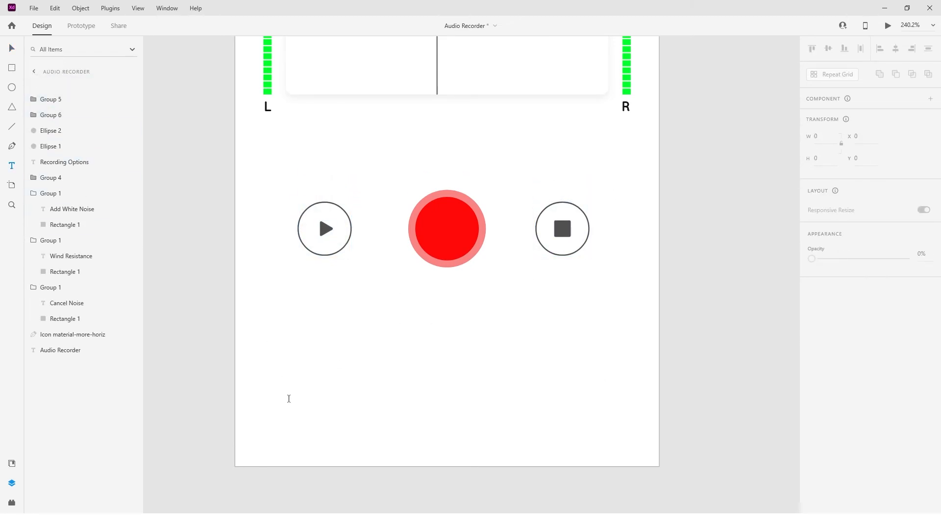
text(My R)
click(10, 53)
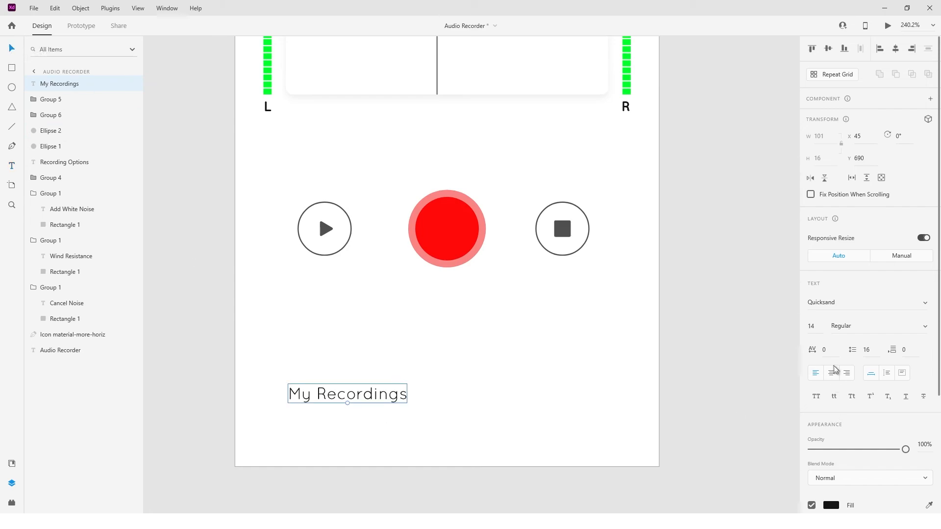
Format the My Recordings text as 16 Bold and move it to the horizontal centre of the artboard.
click(812, 326)
text(16)
click(877, 326)
click(853, 365)
drag(380, 396, 458, 401)
click(362, 384)
Draw a 312 by 35 rectangle around the My Recordings text and send it behind the text.
click(15, 67)
mouse_move(269, 383)
mouse_down()
mouse_move(604, 425)
mouse_move(670, 405)
mouse_move(658, 406)
mouse_up()
drag(269, 404, 329, 406)
ctrl+scroll(230, 404, up, 5)
ctrl+scroll(395, 412, down, 6)
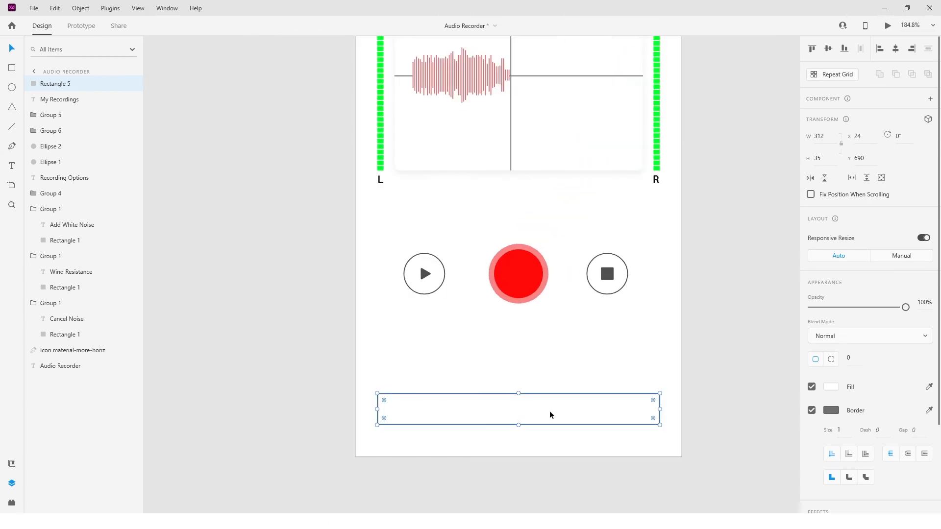
key(ctrl+[)
click(726, 325)
Align the My Recordings text and its rectangle to their vertical middle.
click(543, 411)
shift+click(595, 411)
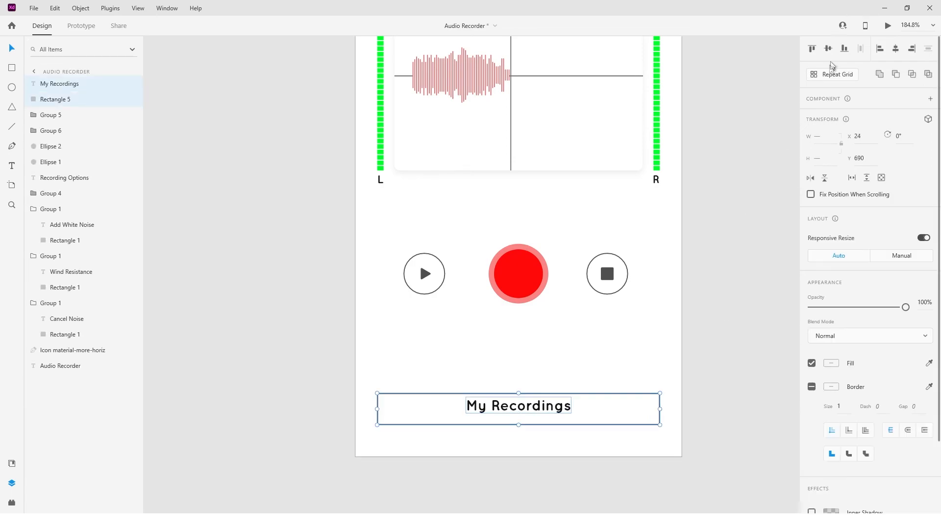
click(827, 49)
click(565, 447)
Set the rectangle's height to 36 and centre the My Recordings text horizontally on it.
click(559, 410)
click(593, 408)
click(828, 161)
key(Up)
shift+click(559, 415)
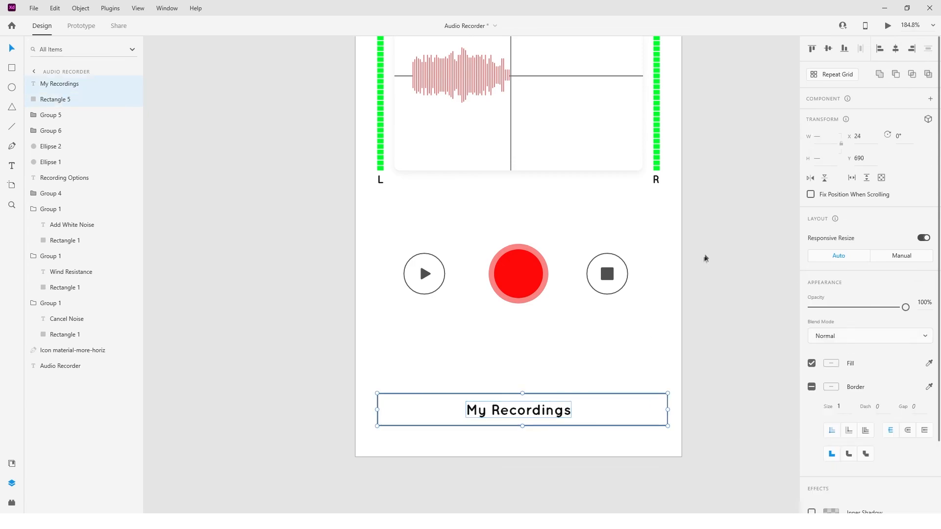
click(896, 48)
Set the rectangle's width to 310, and stretch it to 312 to match the outer edges of the level meters.
click(672, 412)
click(670, 412)
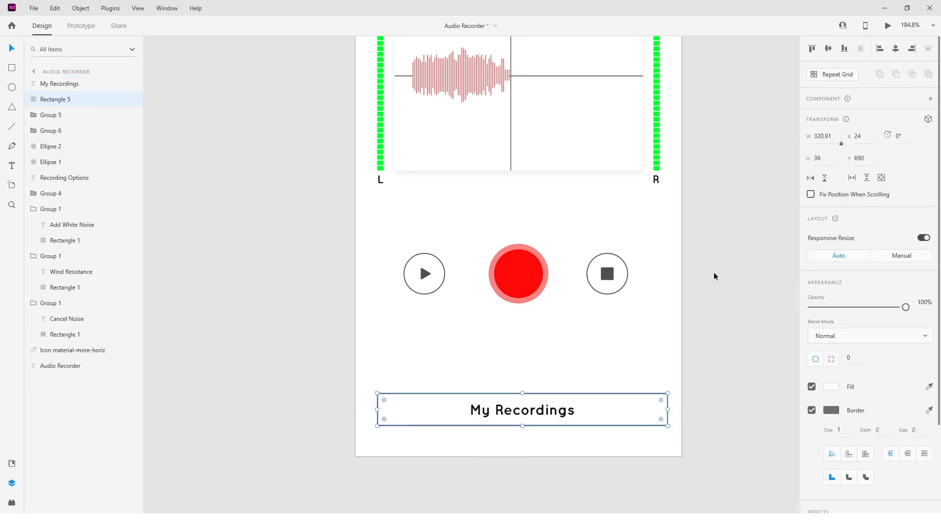
text(310)
key(Return)
scroll(664, 411, up, 1)
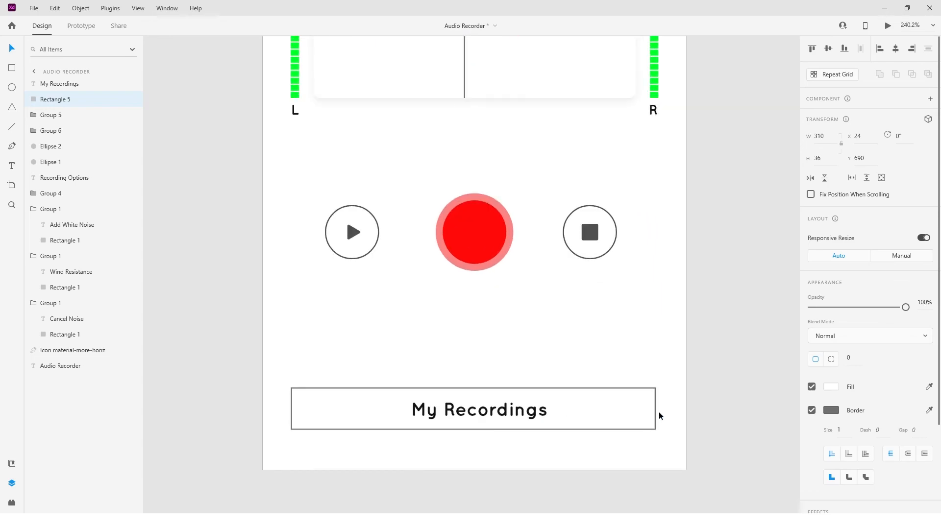
drag(657, 410, 659, 410)
Round the My Recordings rectangle's corners to a radius of 18.
scroll(608, 422, down, 2)
drag(601, 412, 585, 421)
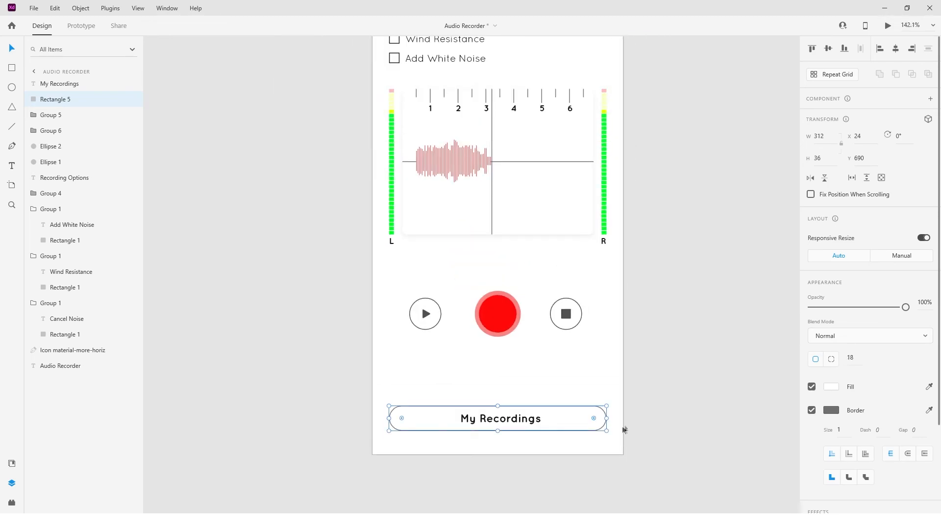
click(518, 421)
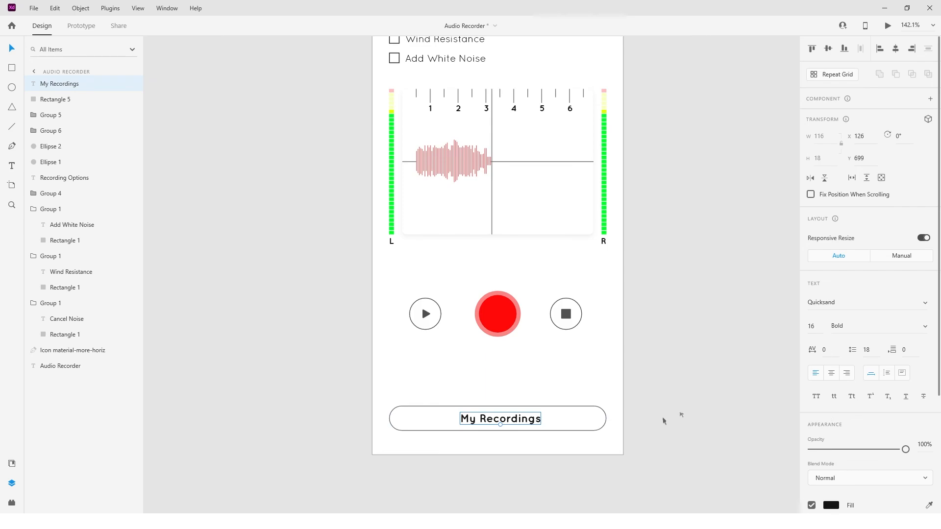
Remove the My Recordings button's border and fill it with the saved #E27171 swatch.
click(590, 425)
click(824, 411)
click(808, 411)
click(831, 387)
click(708, 451)
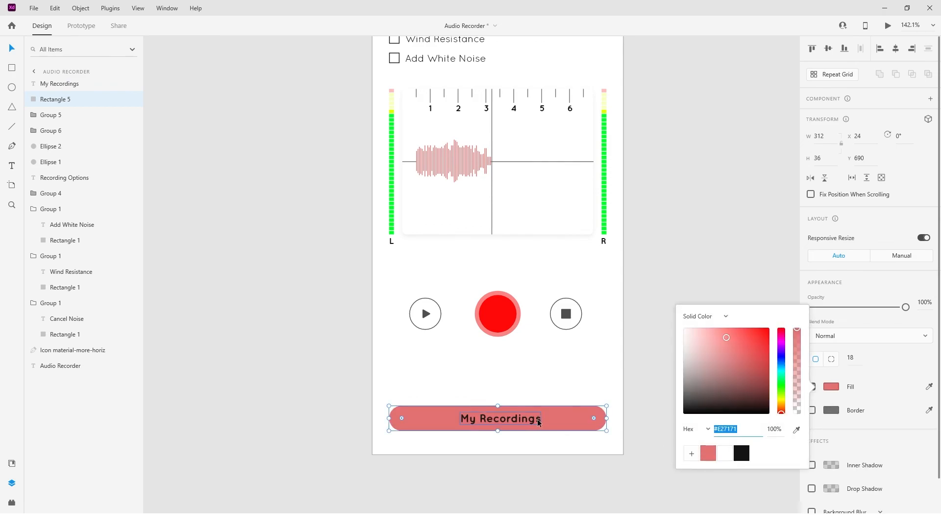
Change the My Recordings text colour to white.
click(539, 422)
click(831, 506)
click(724, 498)
Deselect the button text and save the document.
click(639, 384)
scroll(639, 385, up, 1)
key(ctrl+s)
key(ctrl+0)
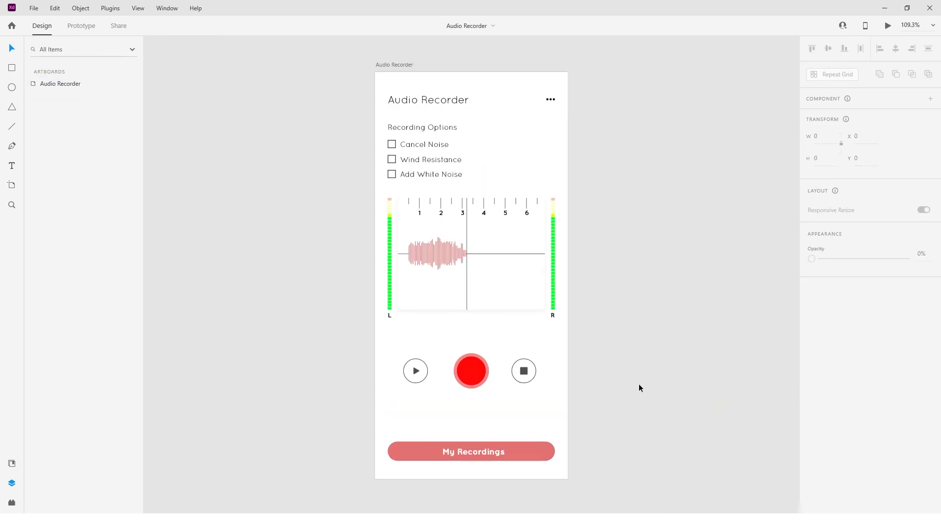